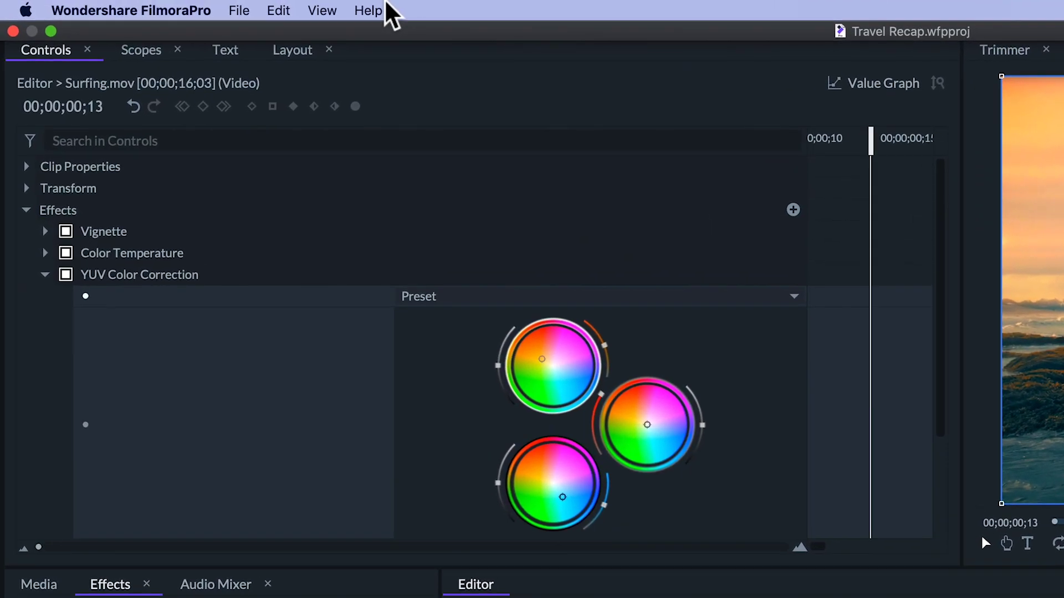
Step: Switch the window layout to the Color workspace
left_click(319, 10)
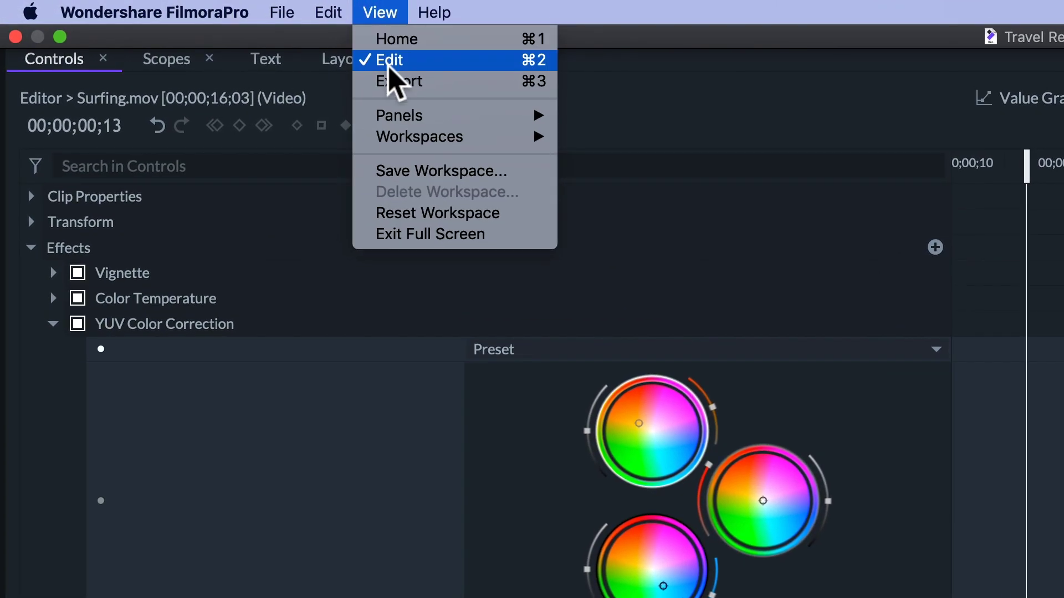
mouse_move(392, 136)
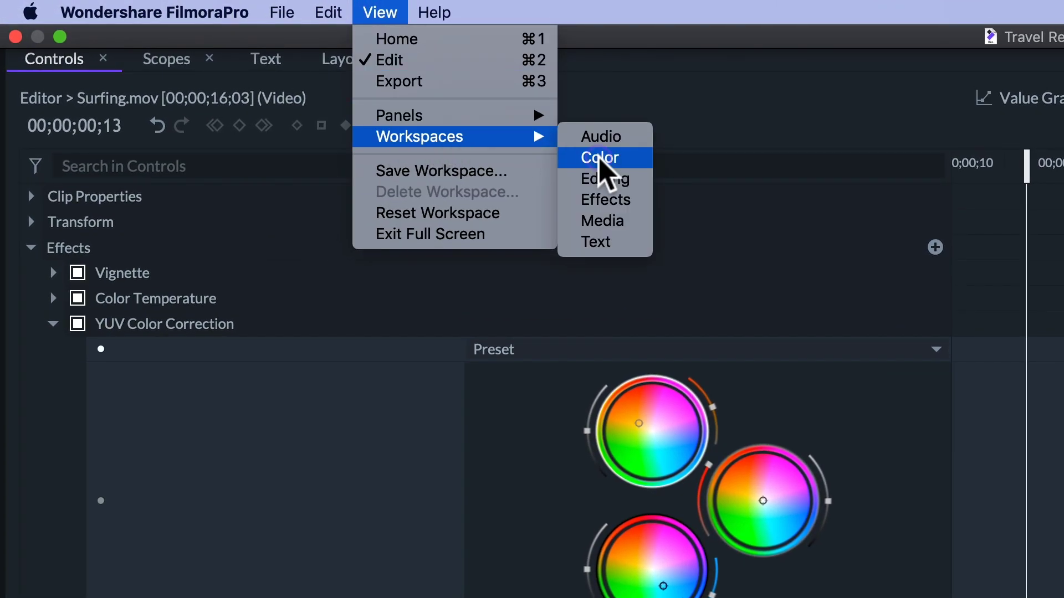
left_click(598, 159)
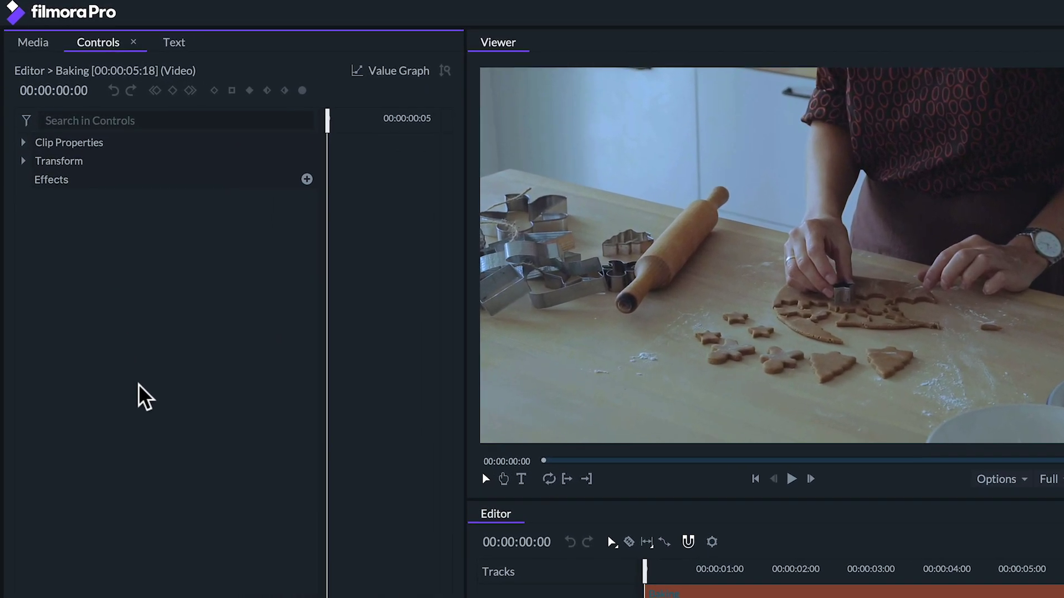
Step: Add the Auto Contrast color correction effect to the Baking clip
left_click(321, 187)
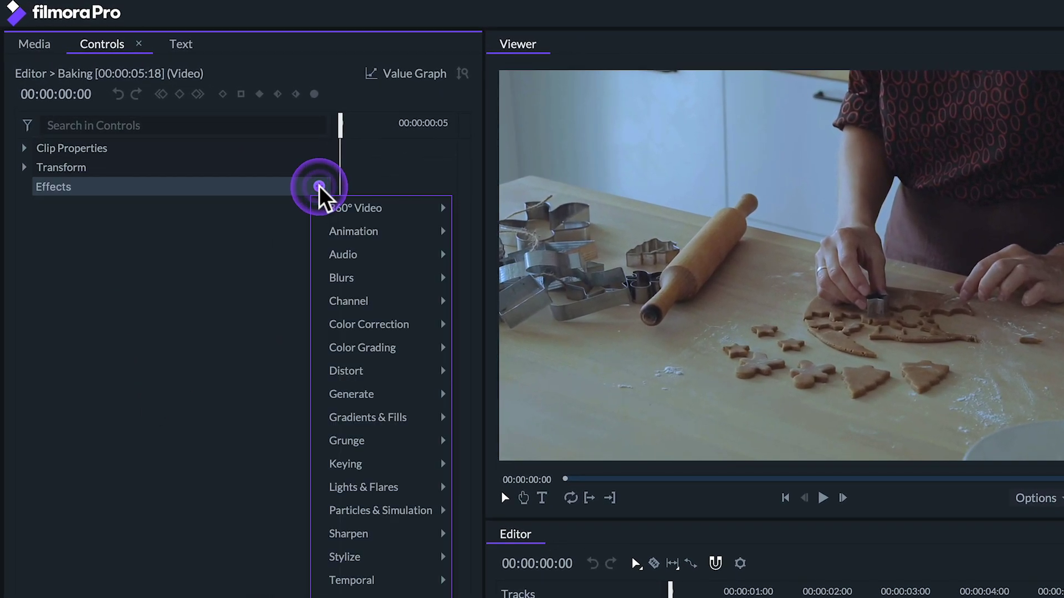
mouse_move(427, 327)
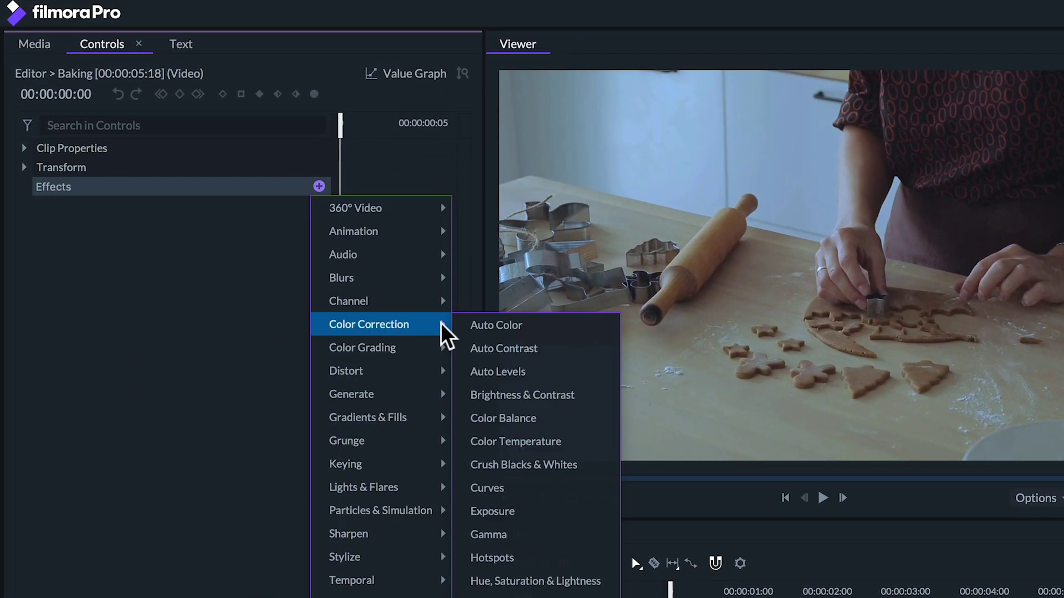
left_click(480, 344)
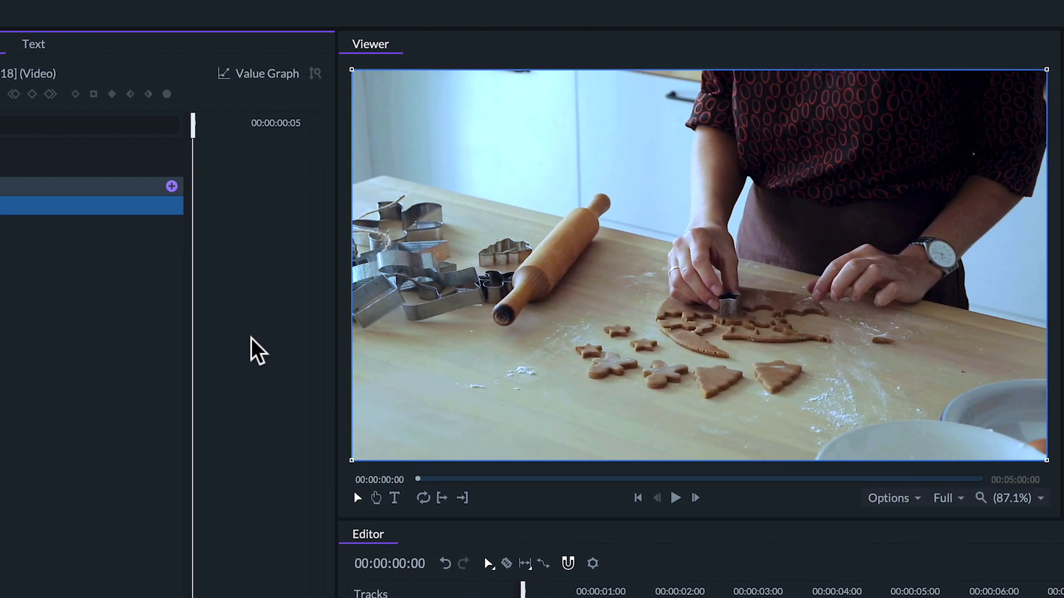
Step: Add a Color Temperature effect to the Baking clip and set its temperature to about 4020 °K
left_click(171, 187)
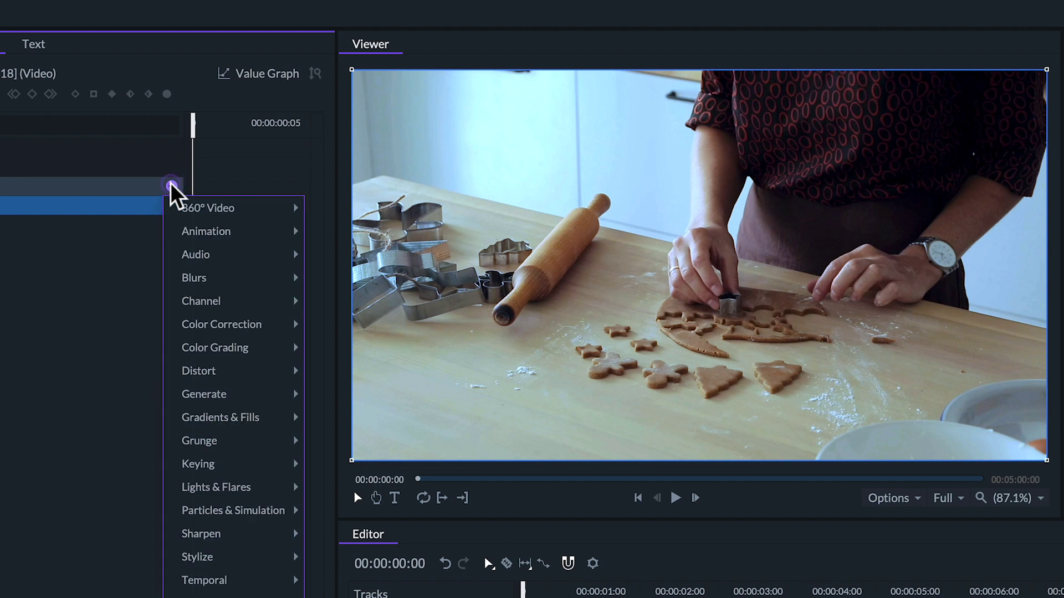
mouse_move(285, 332)
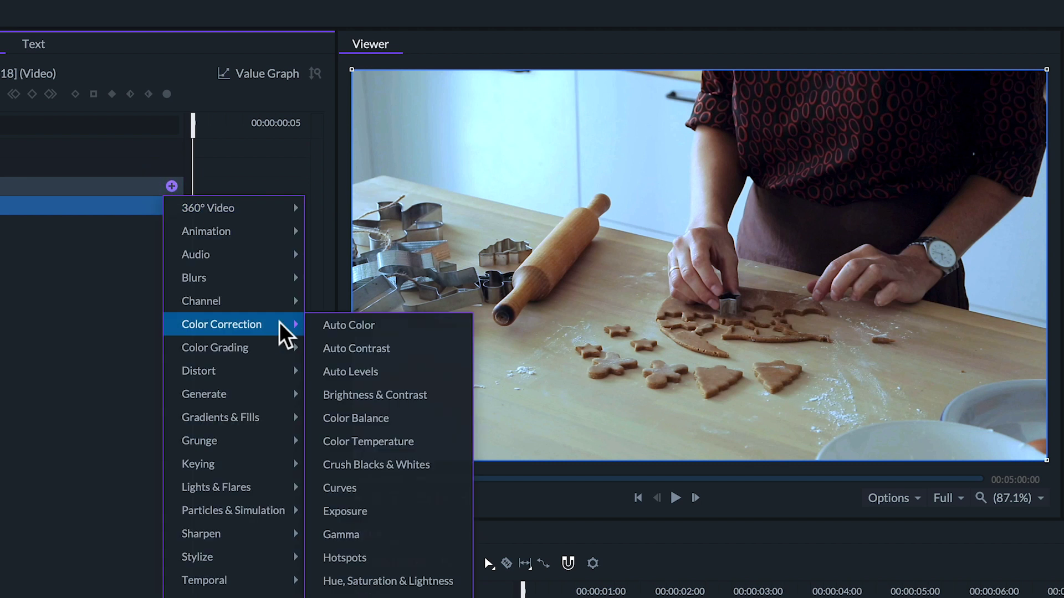
left_click(423, 442)
left_click(23, 224)
left_click_drag(173, 266, 188, 265)
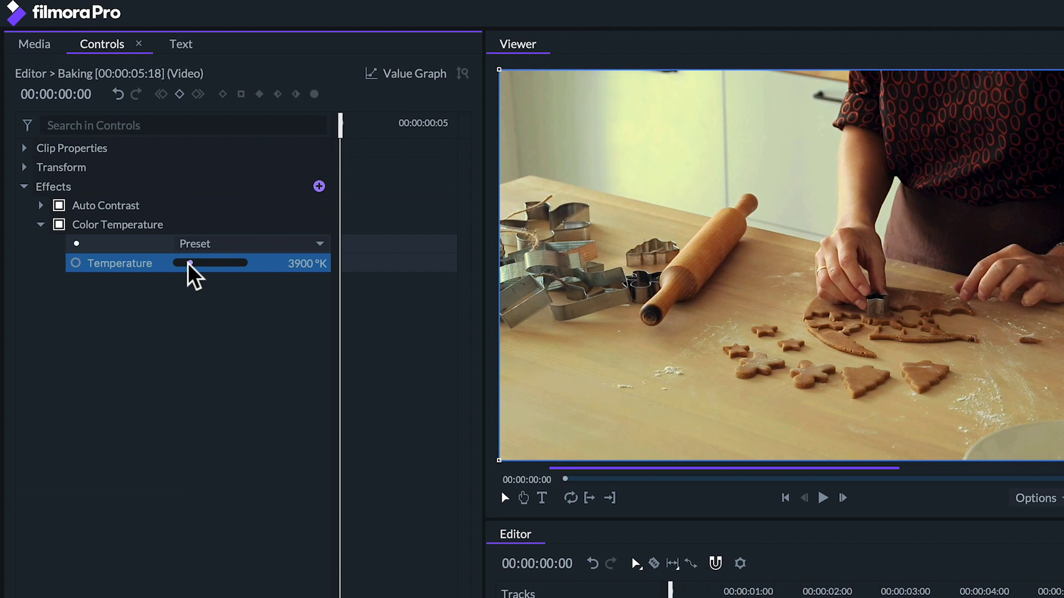
left_click(194, 332)
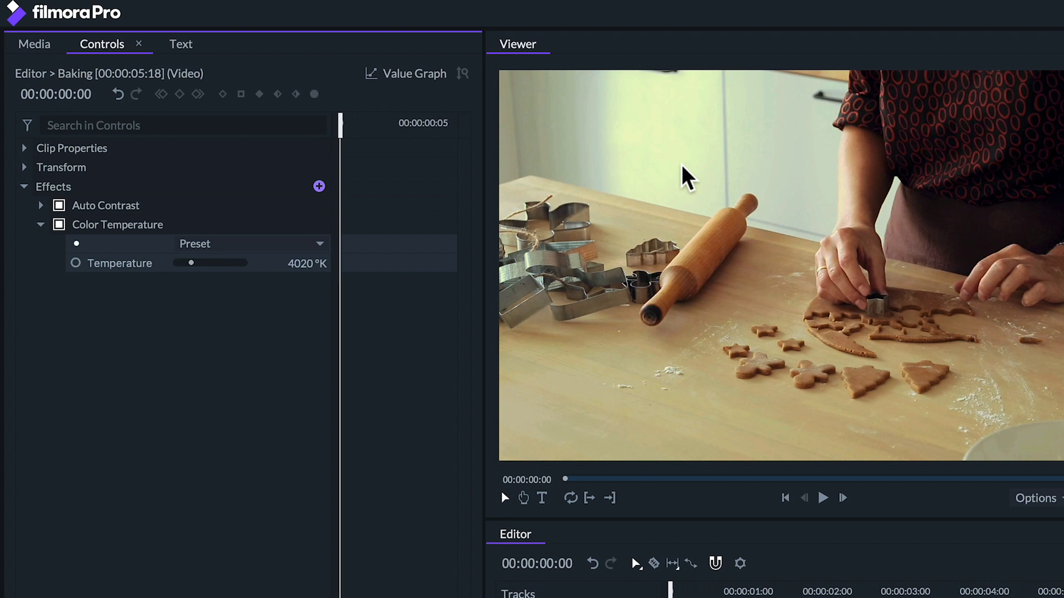
Step: Move the Color Temperature effect above Auto Contrast and play back part of the Baking clip
left_click(103, 224)
left_click_drag(101, 206, 103, 199)
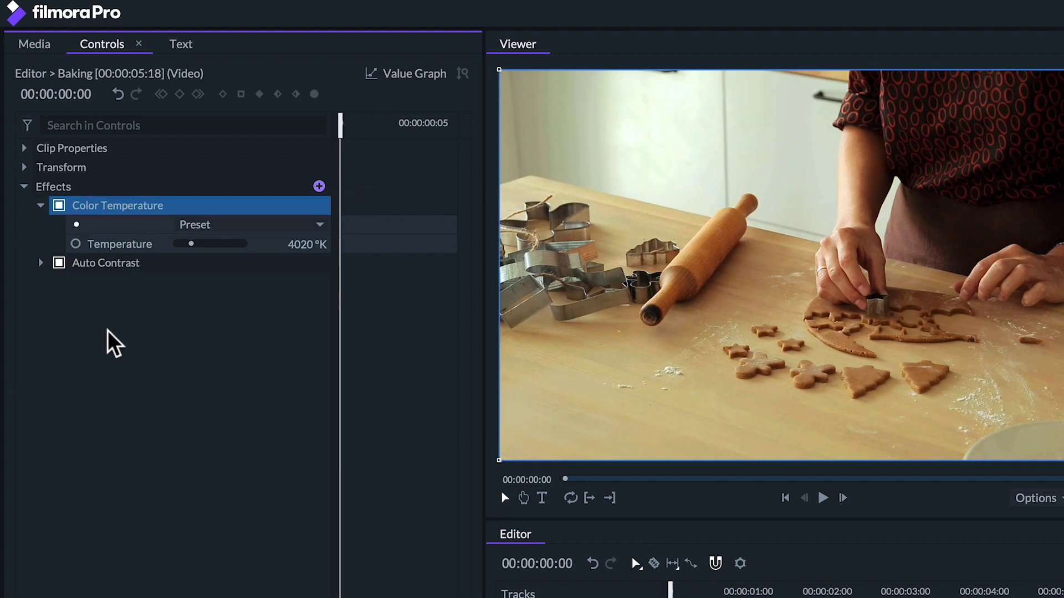
left_click(662, 592)
key("space")
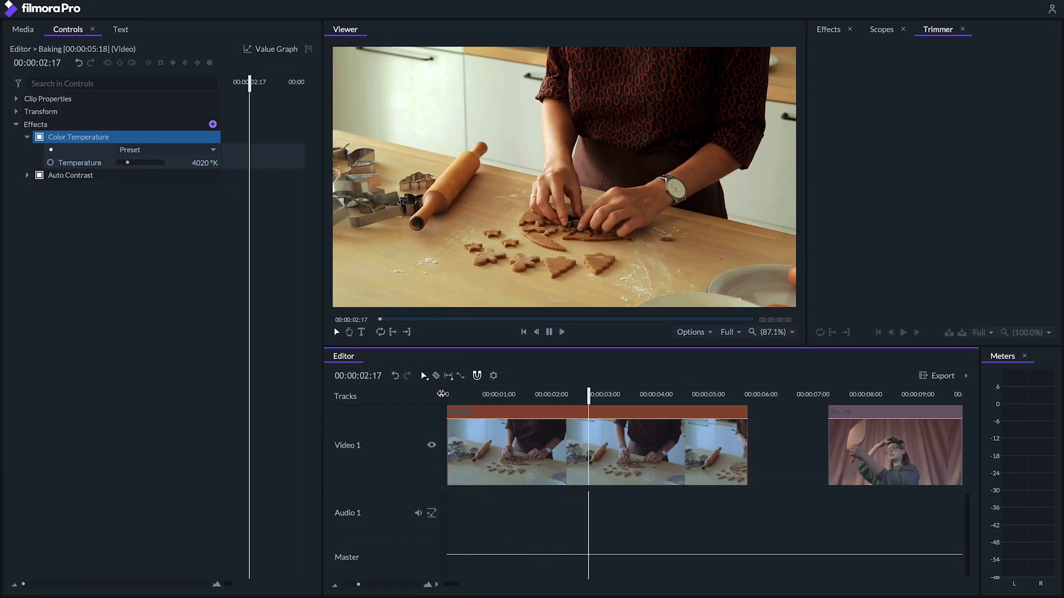
key("space")
Step: Place the playhead at 00:00:07:09 on the Beauty clip and add the Curves color correction effect to the clip
scroll(575, 452, "down", 5)
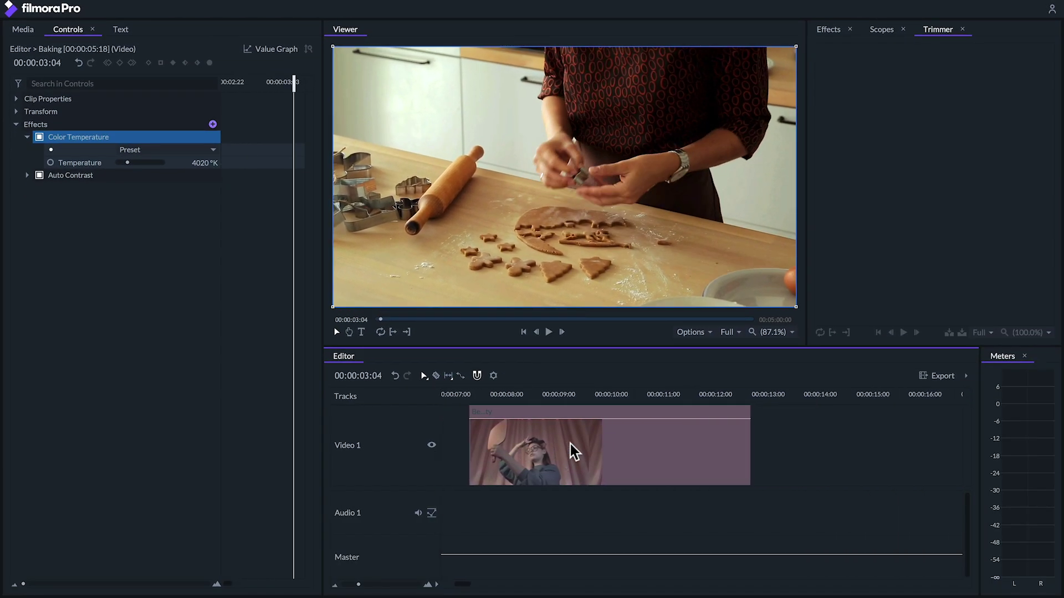
left_click(474, 396)
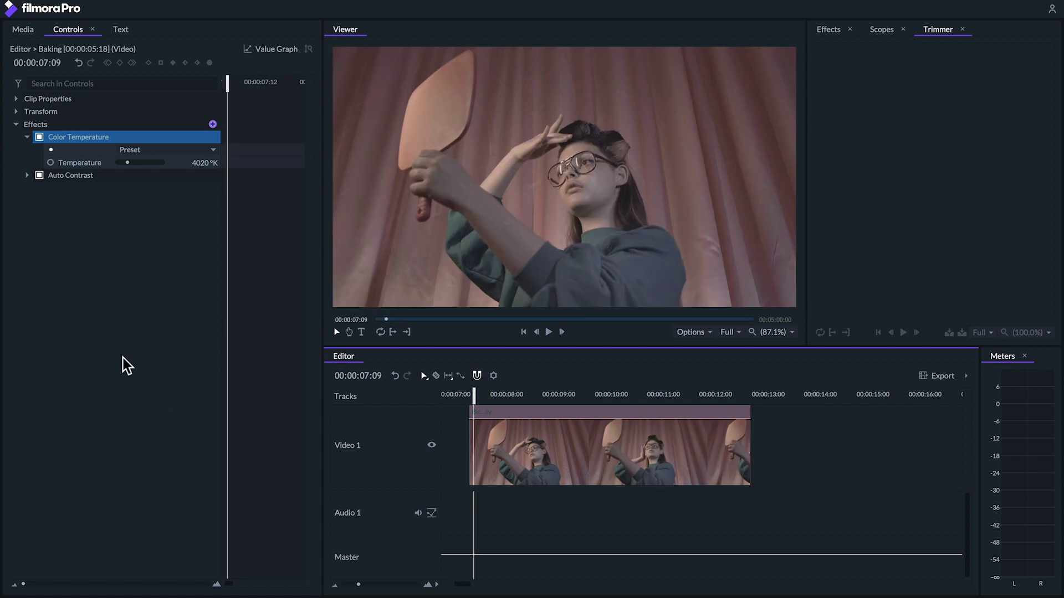
left_click(587, 459)
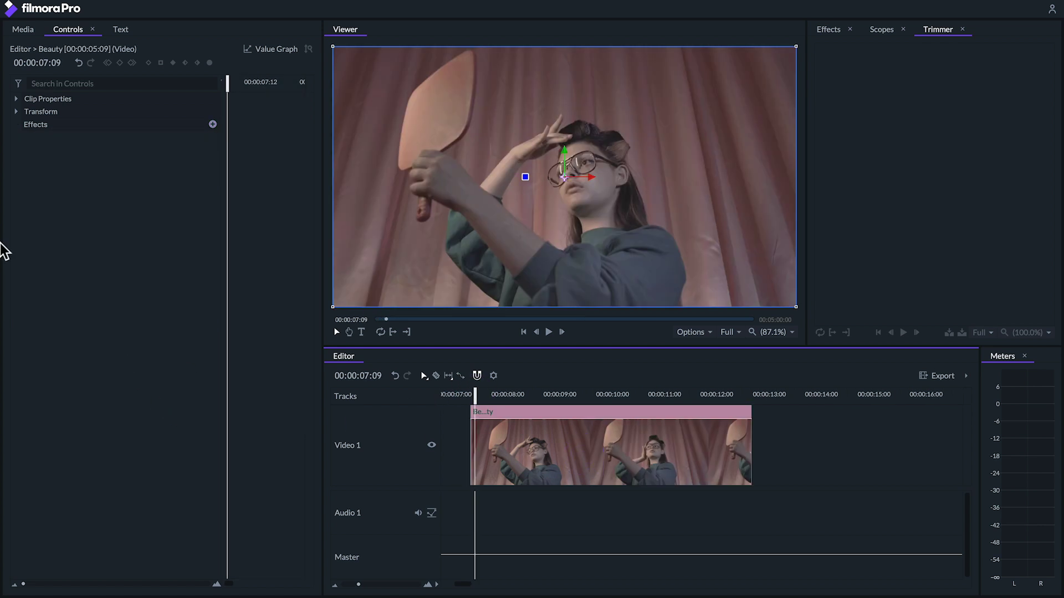
left_click(211, 124)
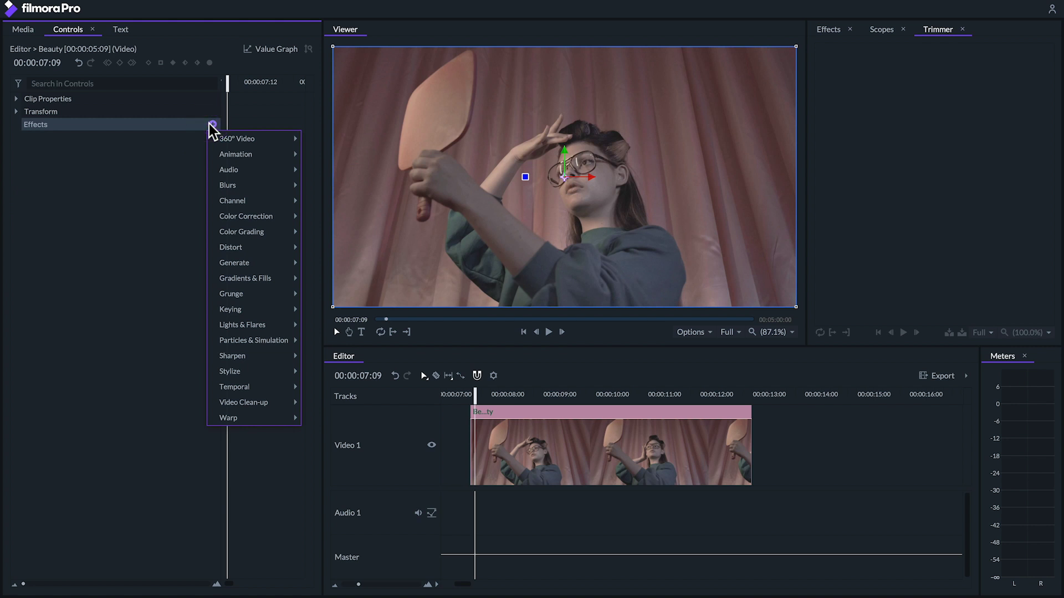
mouse_move(245, 216)
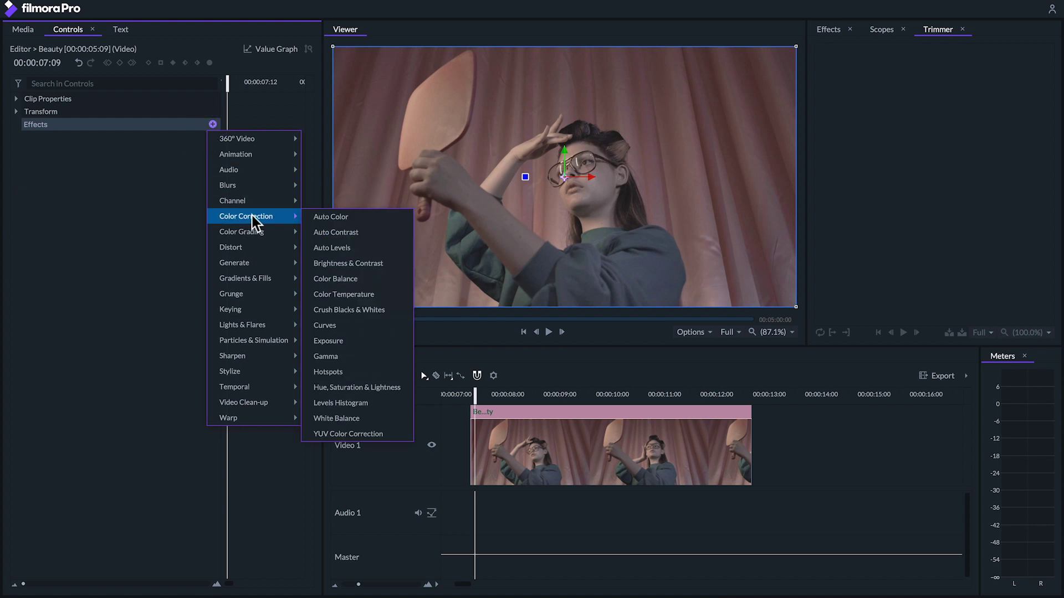
left_click(331, 327)
Step: Shape the Beauty clip's RGB curve into an S-curve with one lowered shadow point and one raised highlight point
left_click(27, 137)
left_click_drag(228, 233, 301, 246)
left_click_drag(249, 214, 243, 207)
left_click_drag(177, 276, 188, 284)
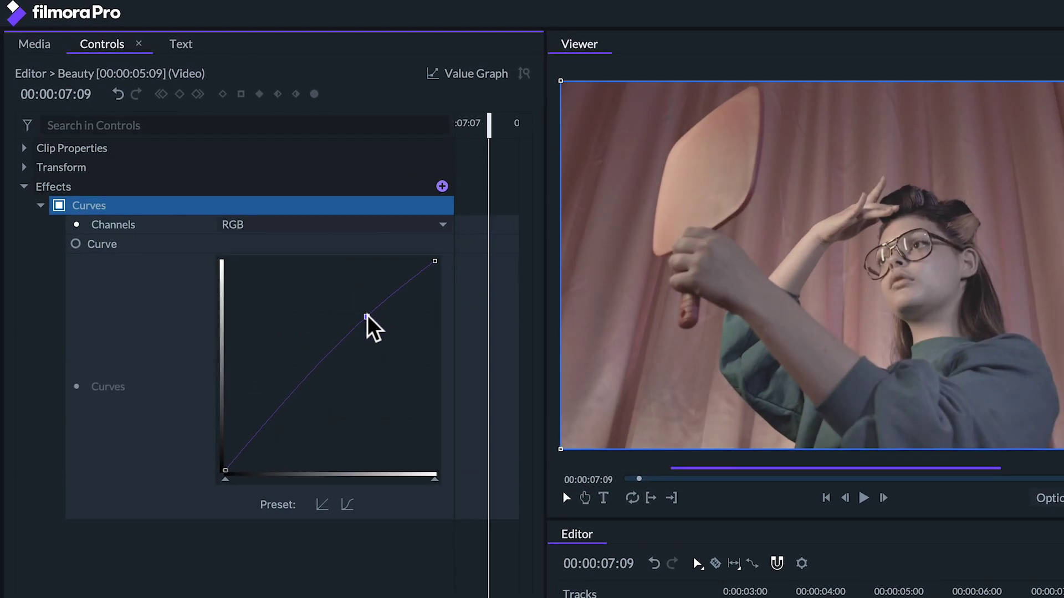
left_click_drag(284, 426, 288, 417)
left_click_drag(365, 312, 342, 327)
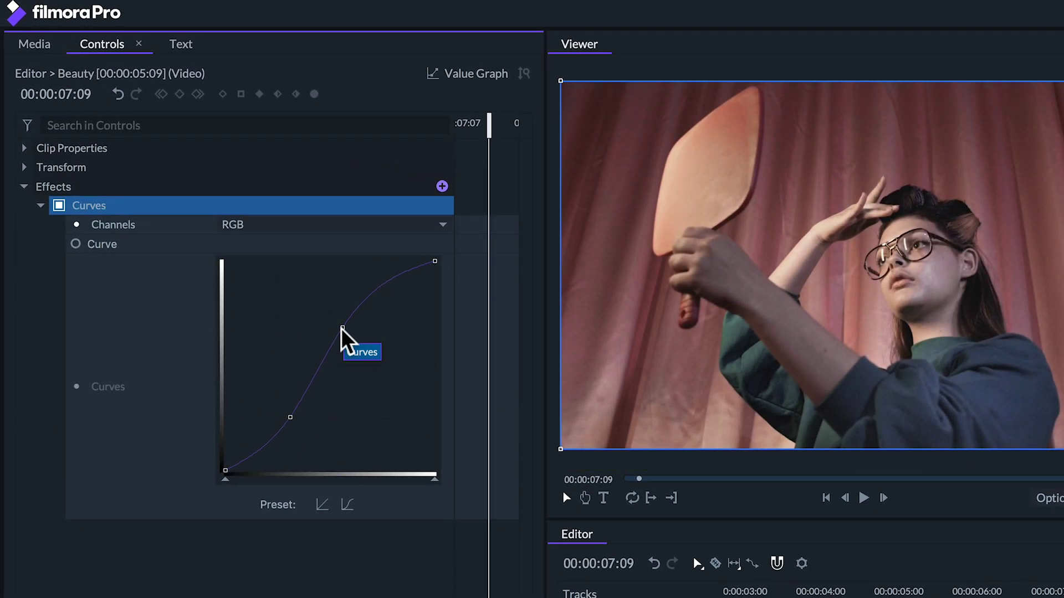
Step: Add a Hue, Saturation & Lightness effect to the Beauty clip and set its Master saturation to 34.0
left_click(442, 186)
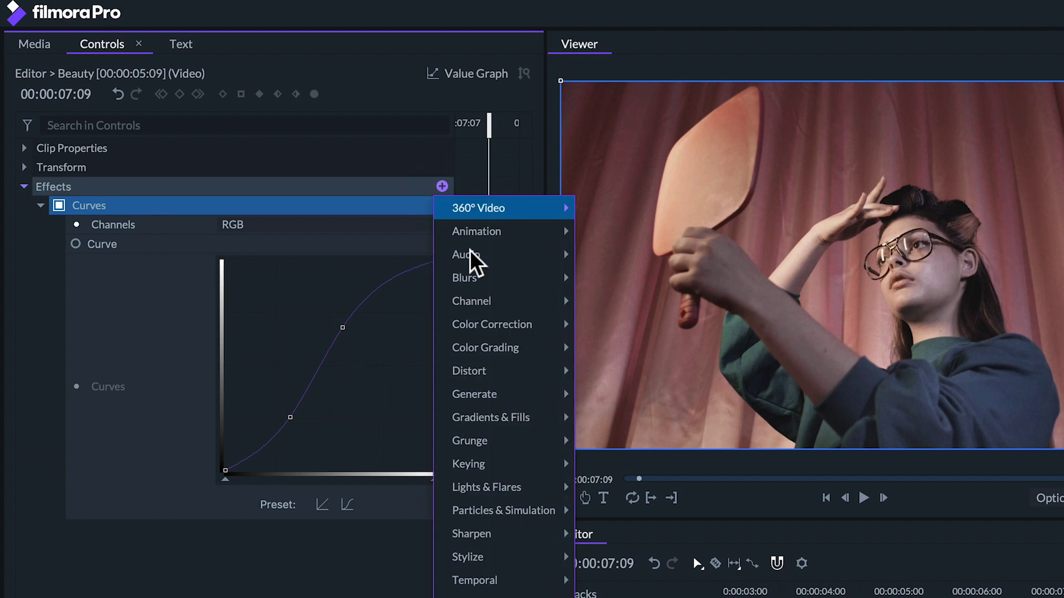
mouse_move(472, 331)
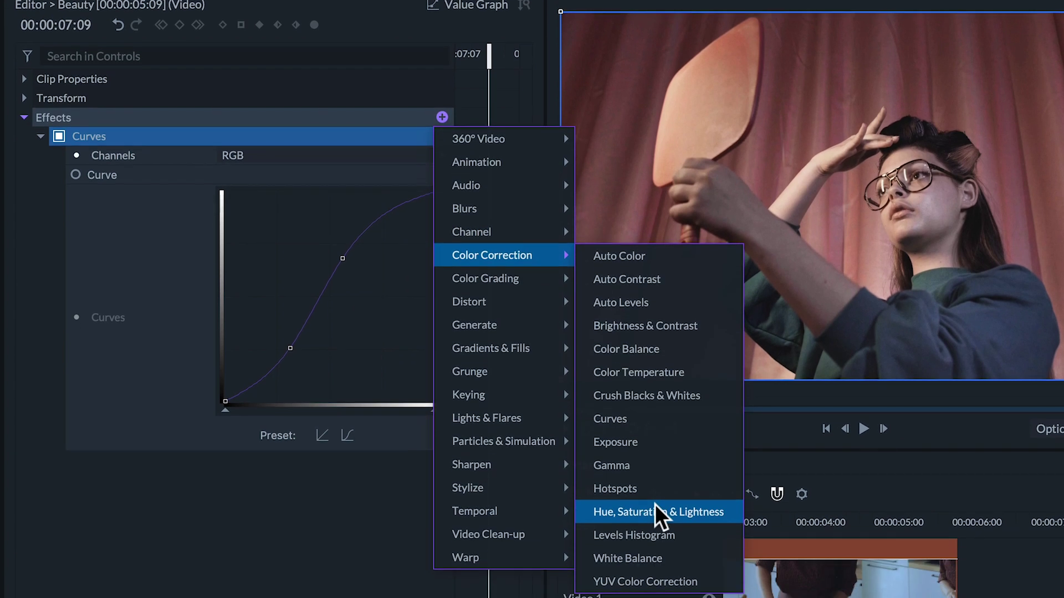
left_click(655, 576)
left_click(41, 461)
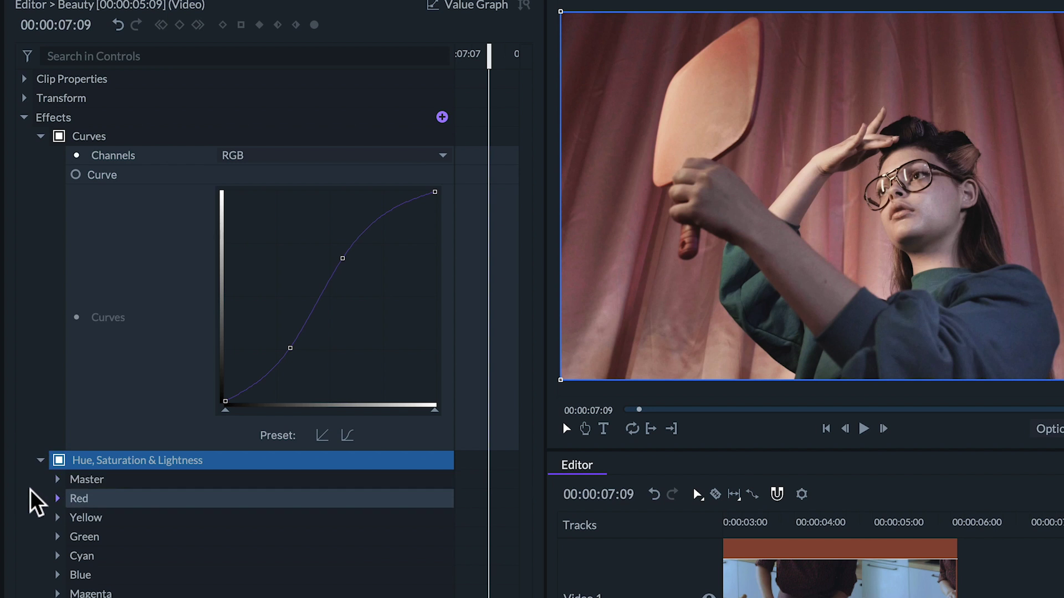
left_click(57, 479)
left_click_drag(293, 517, 318, 517)
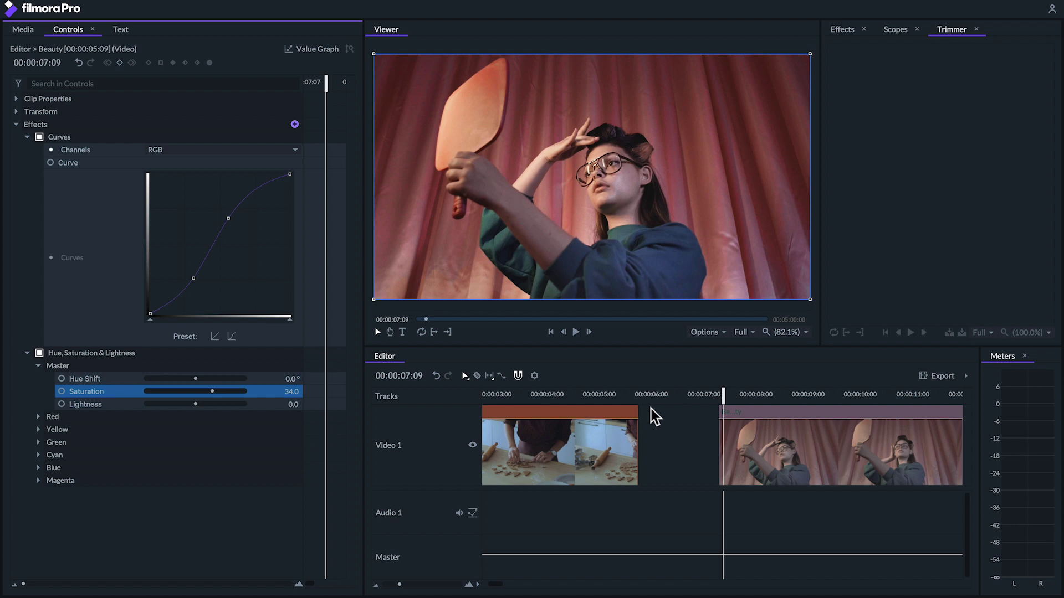
Step: Play back part of the Beauty clip to review its color correction
left_click(720, 393)
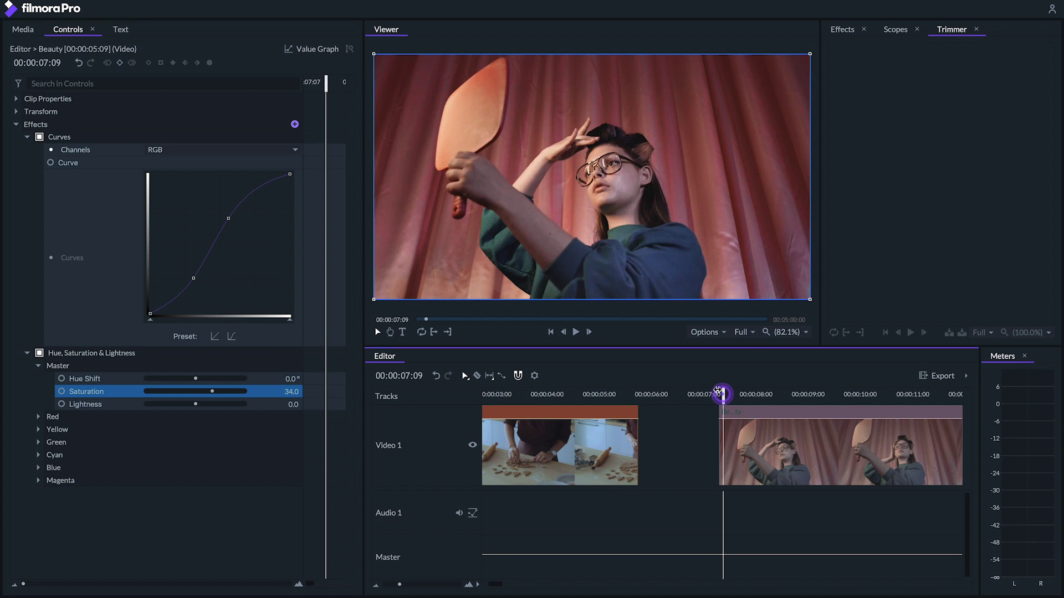
key("space")
key("space")
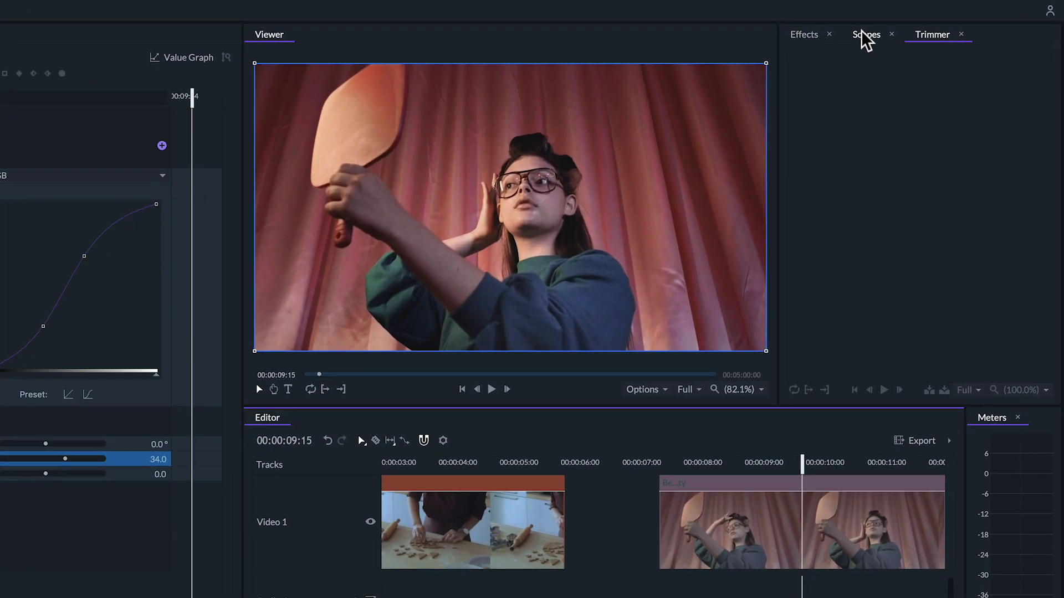
Step: Show the video scopes, try the different multi-scope layouts and settle on the single-scope layout
left_click(894, 30)
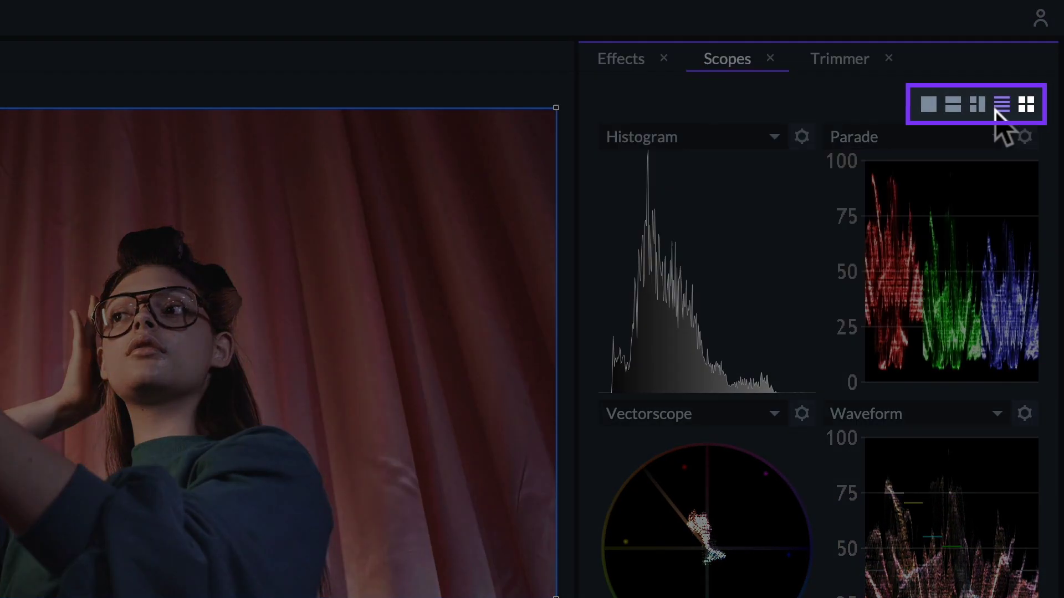
left_click(1003, 102)
left_click(978, 105)
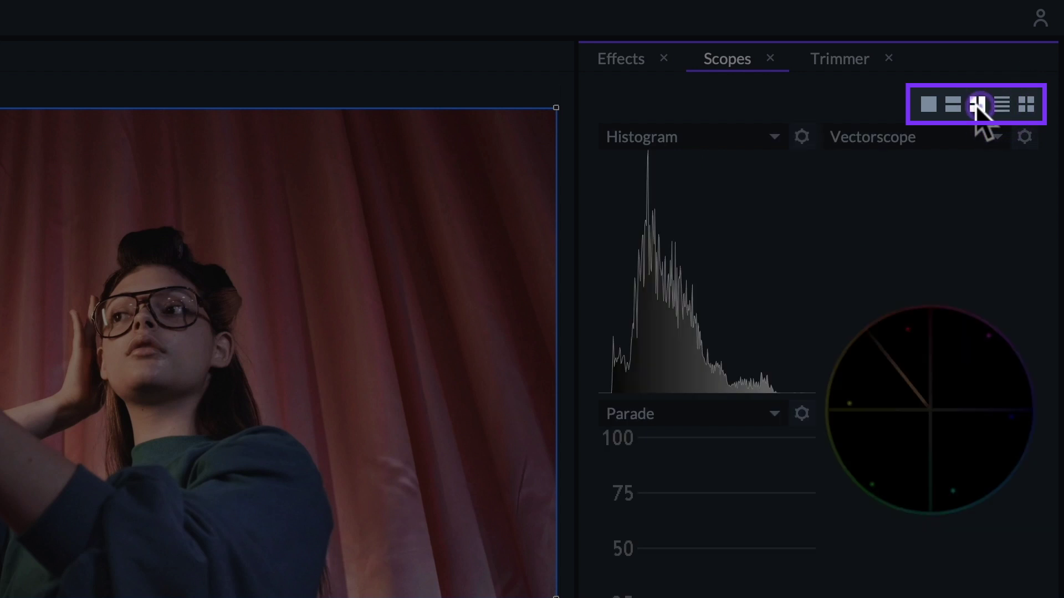
left_click(954, 104)
left_click(929, 104)
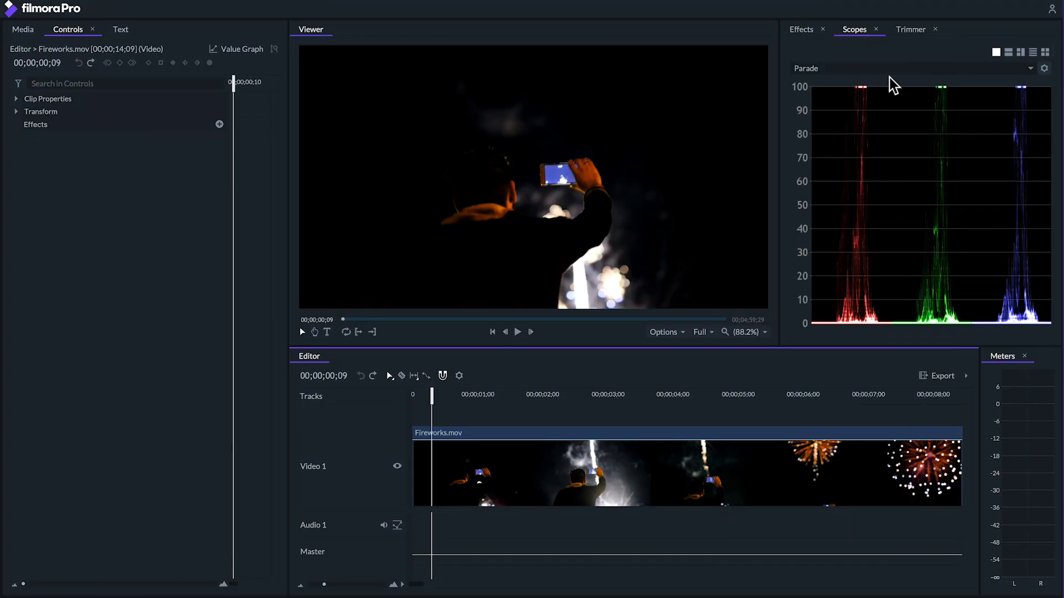
Step: Change the scope from Parade to Histogram and play through the Fireworks.mov clip to examine its tones
left_click(885, 71)
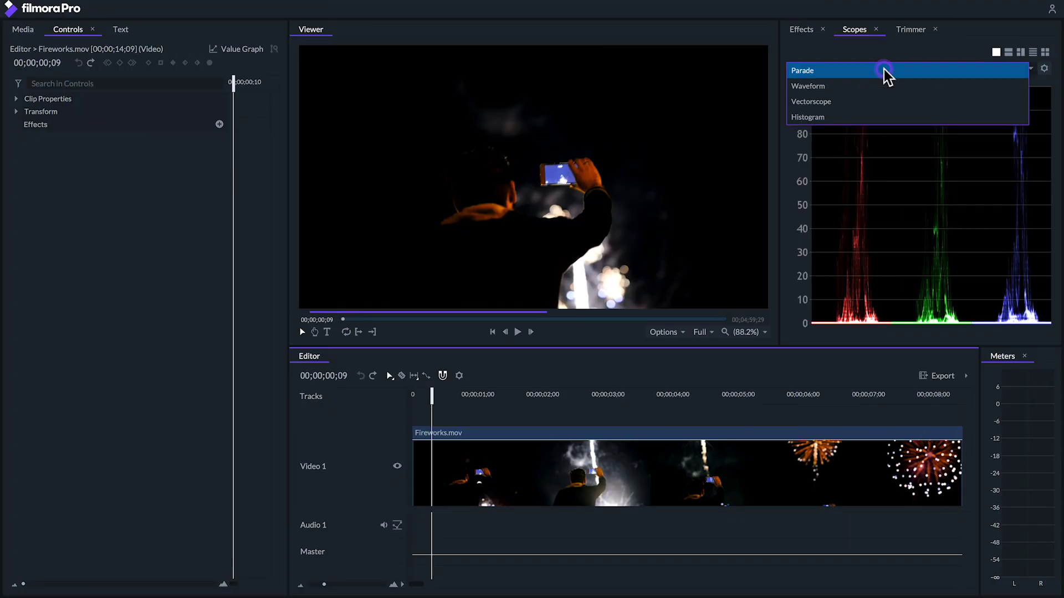
left_click(858, 116)
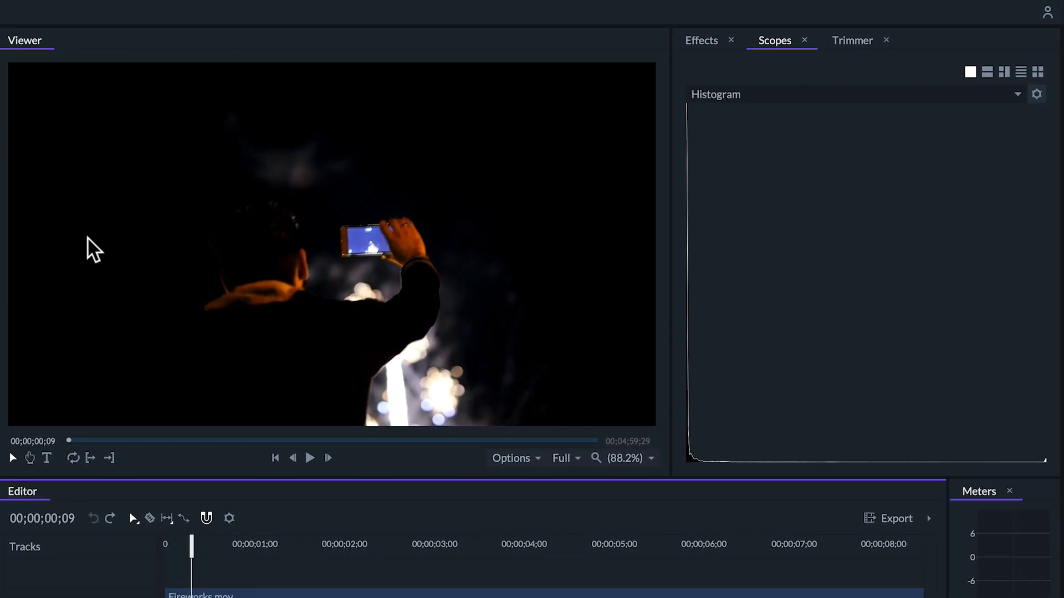
key("space")
left_click_drag(302, 546, 296, 545)
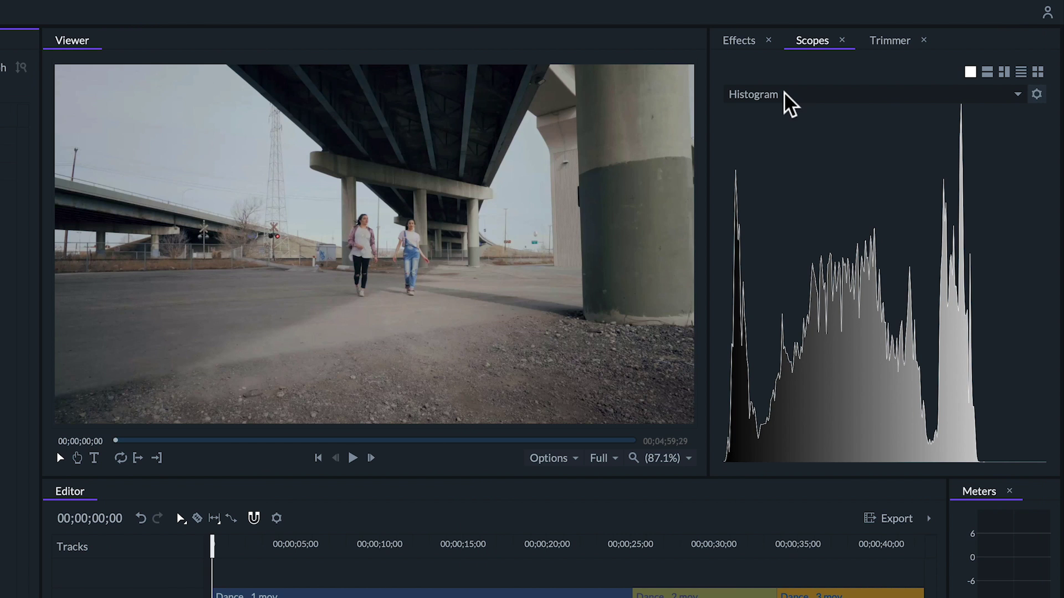
Step: Change the scope to Waveform for the dance footage and select the Dance 01.mov clip
left_click(784, 96)
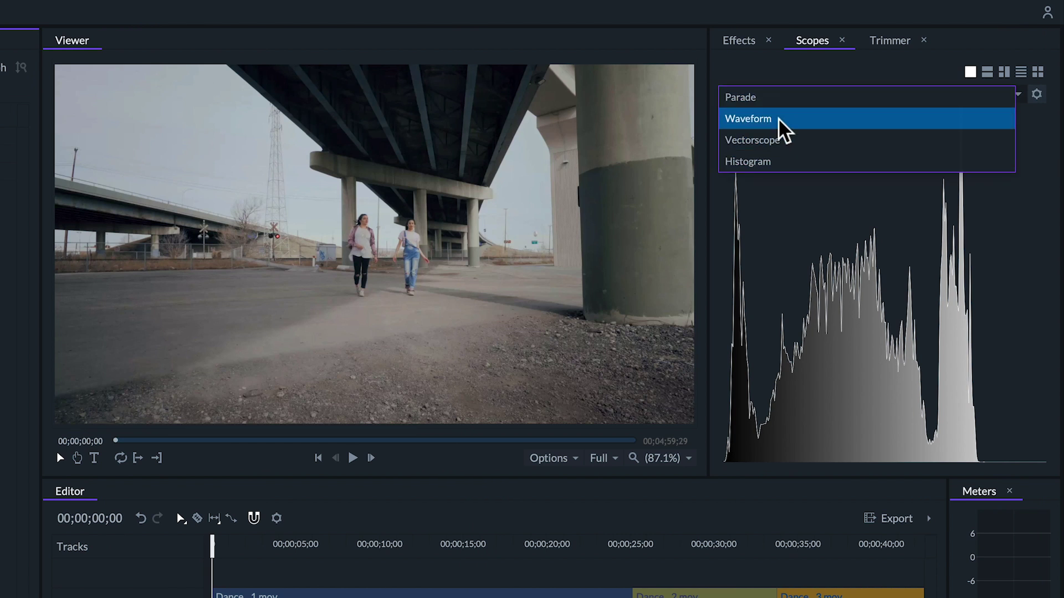
left_click(785, 120)
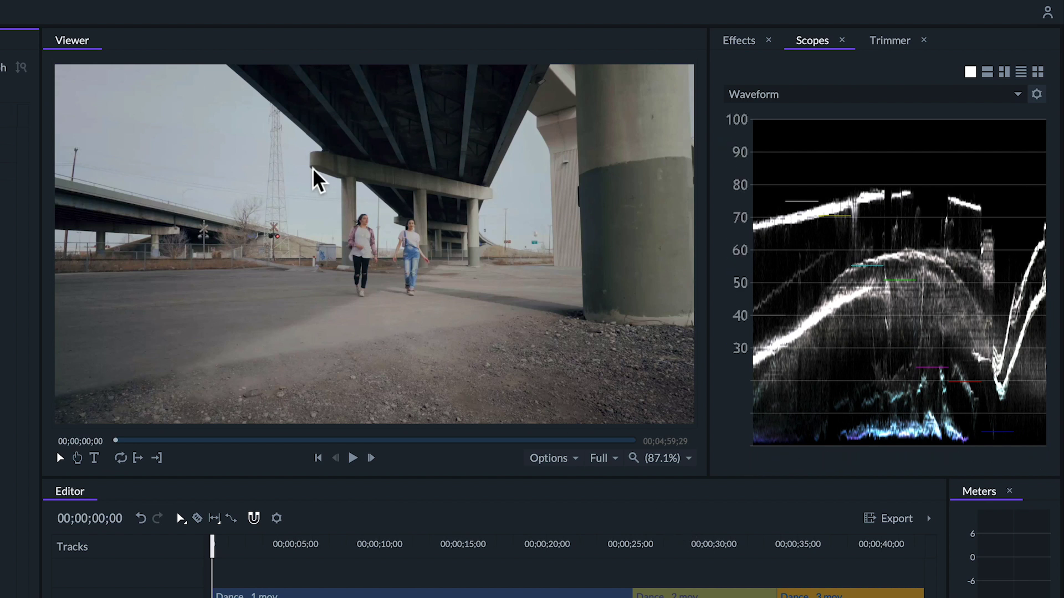
left_click(382, 268)
left_click_drag(417, 248, 570, 244)
left_click_drag(338, 236, 378, 218)
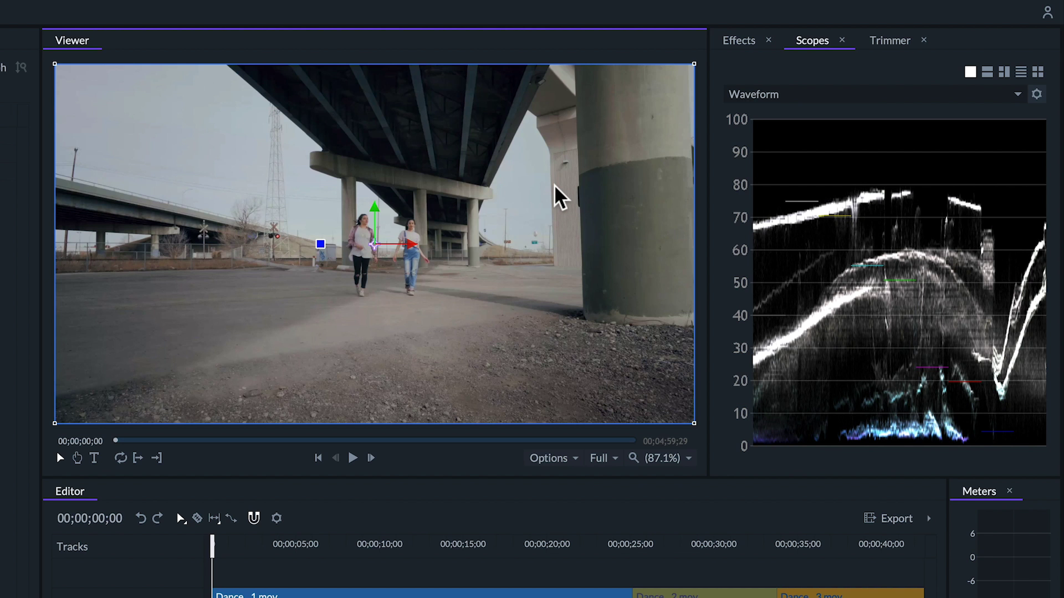
left_click(793, 218)
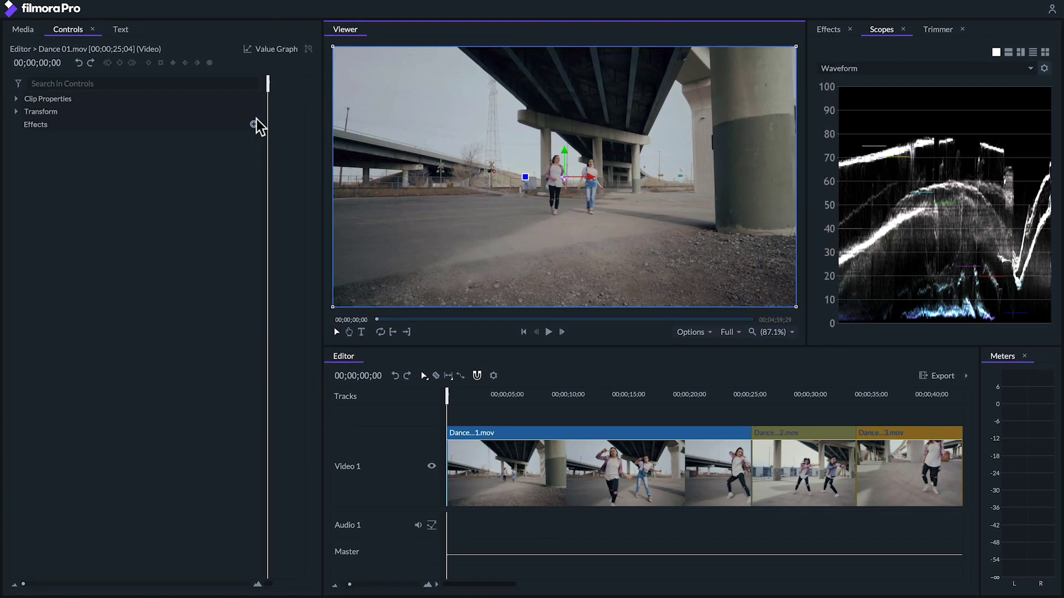
Step: Add the Curves effect to the Dance 01.mov clip and pull the RGB curve's white point inward to brighten the highlights
left_click(254, 125)
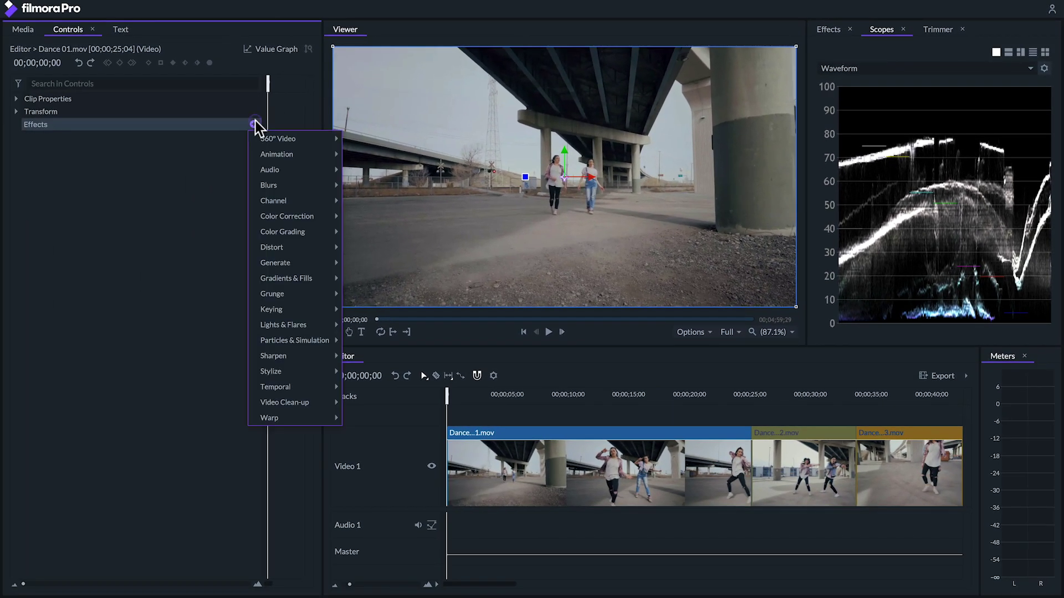
mouse_move(308, 222)
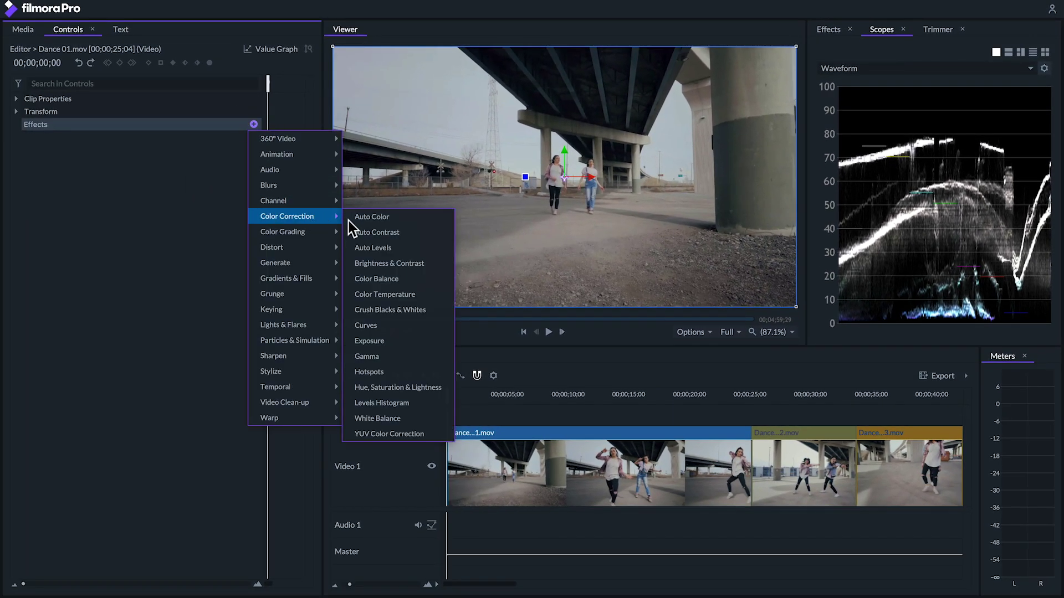
left_click(380, 325)
left_click(26, 137)
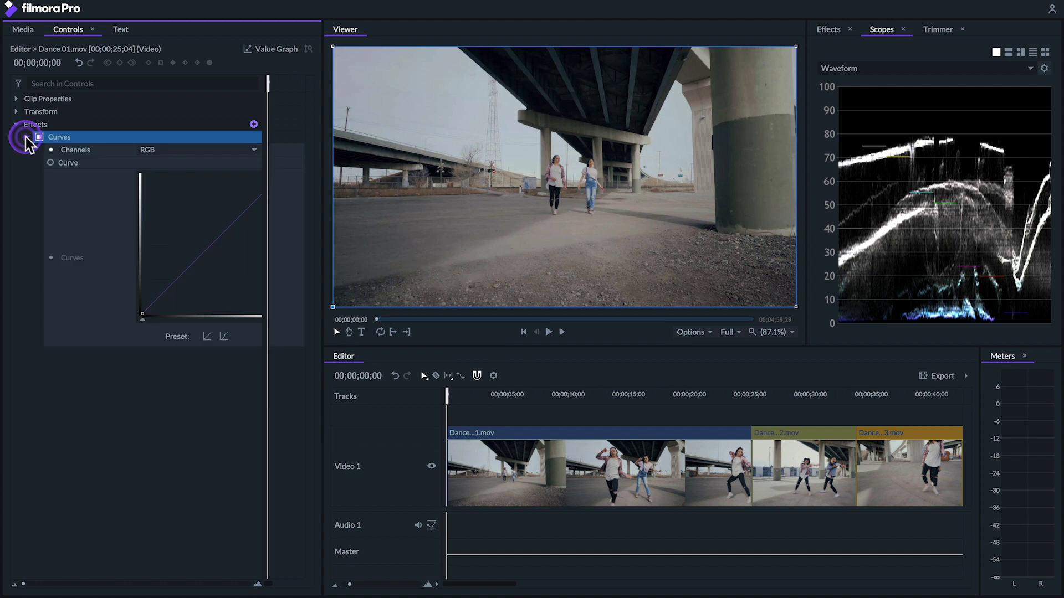
left_click_drag(320, 268, 377, 272)
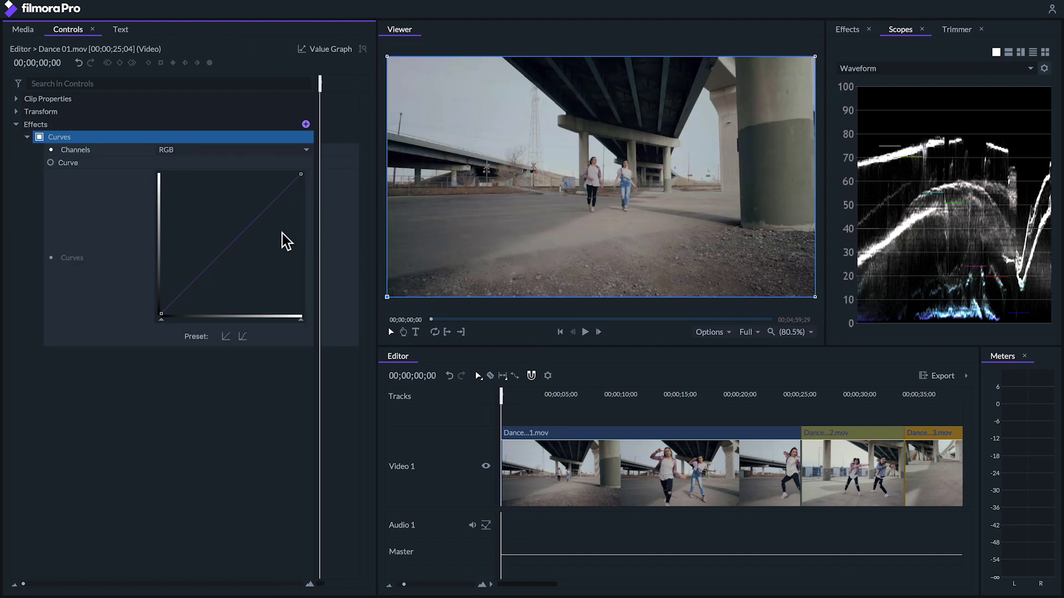
left_click_drag(302, 177, 275, 178)
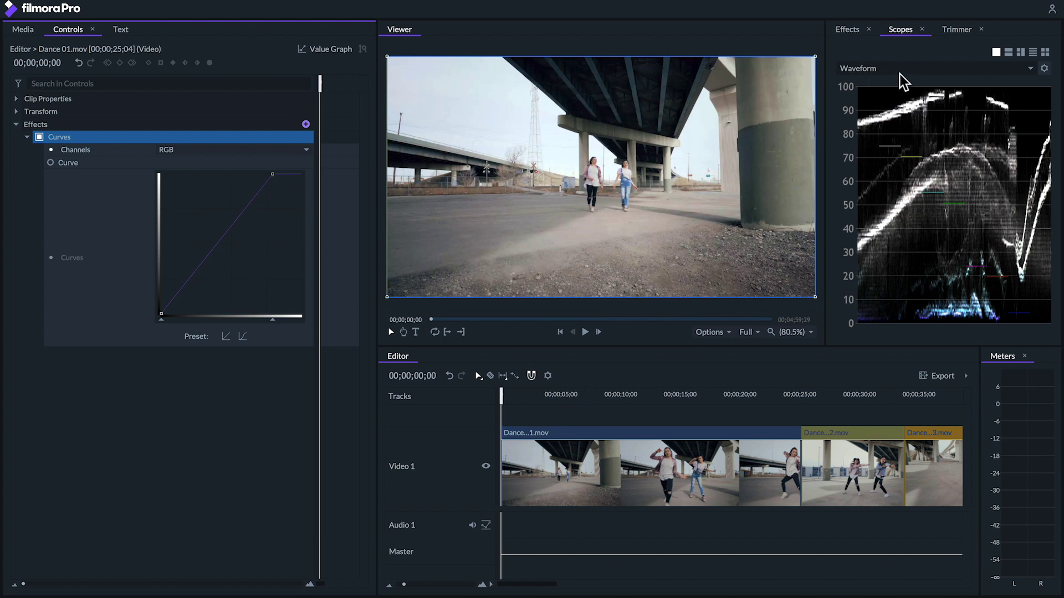
Step: Change the scope to Parade and pull the Red channel curve's white point slightly inward to raise the red highlights
left_click(917, 70)
left_click(914, 82)
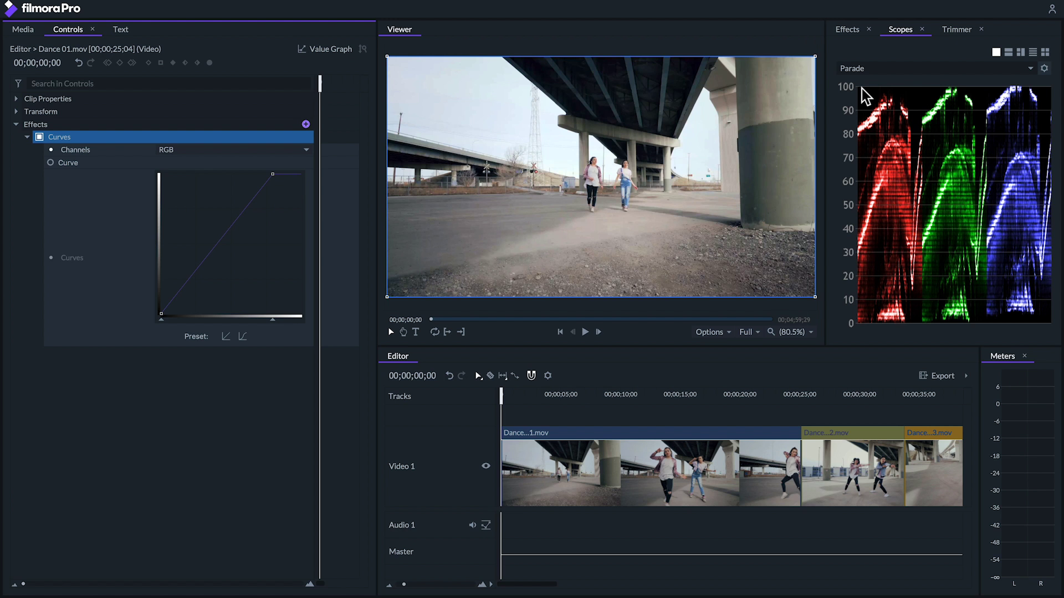
left_click(252, 151)
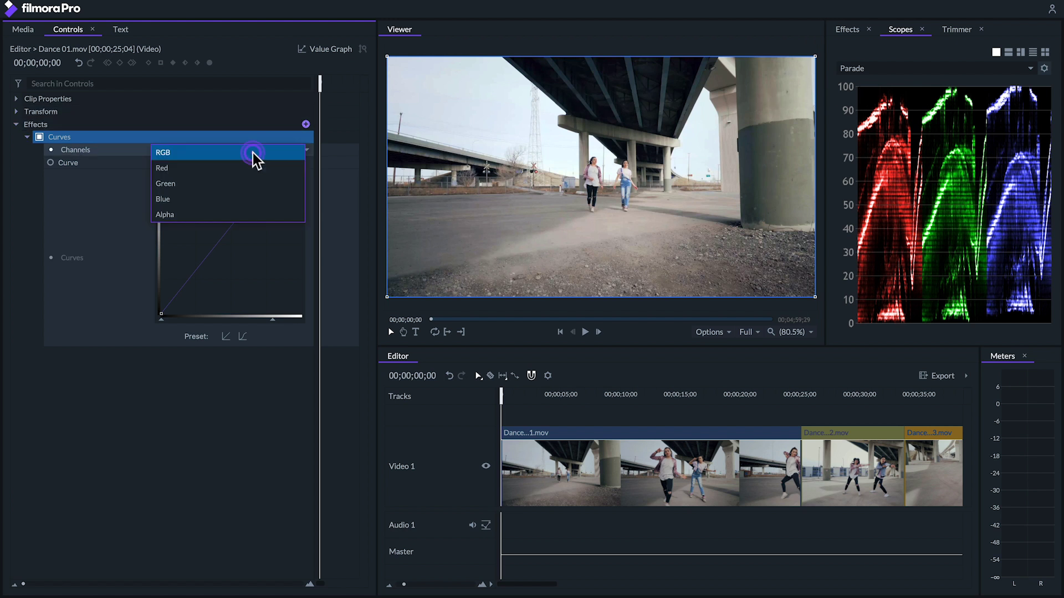
left_click(251, 166)
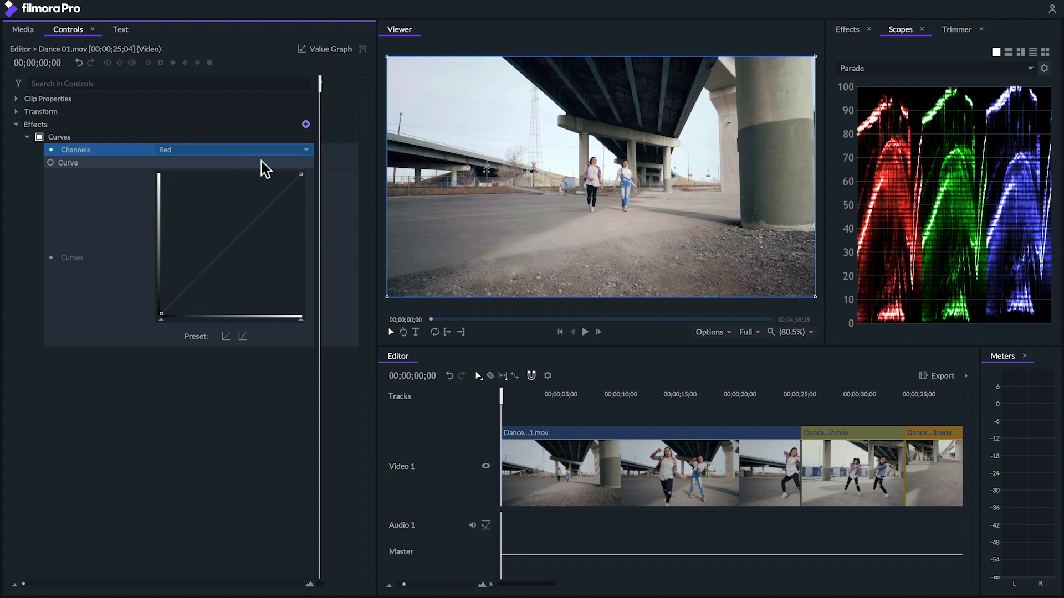
left_click_drag(300, 172, 295, 173)
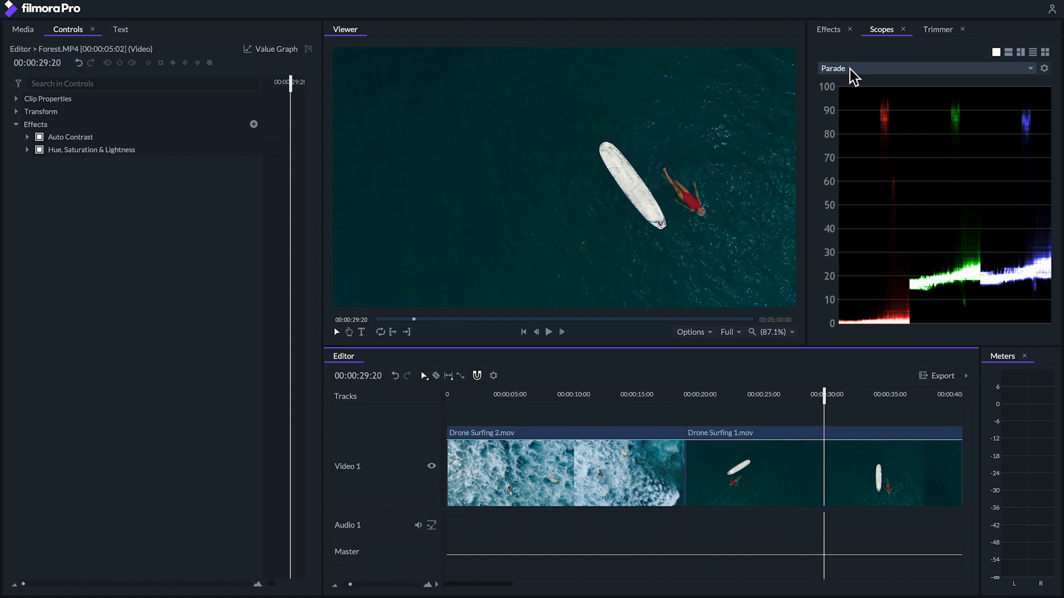
Step: Change the scope to Vectorscope for the drone surfing footage and raise the brightness slightly in its settings
left_click(850, 69)
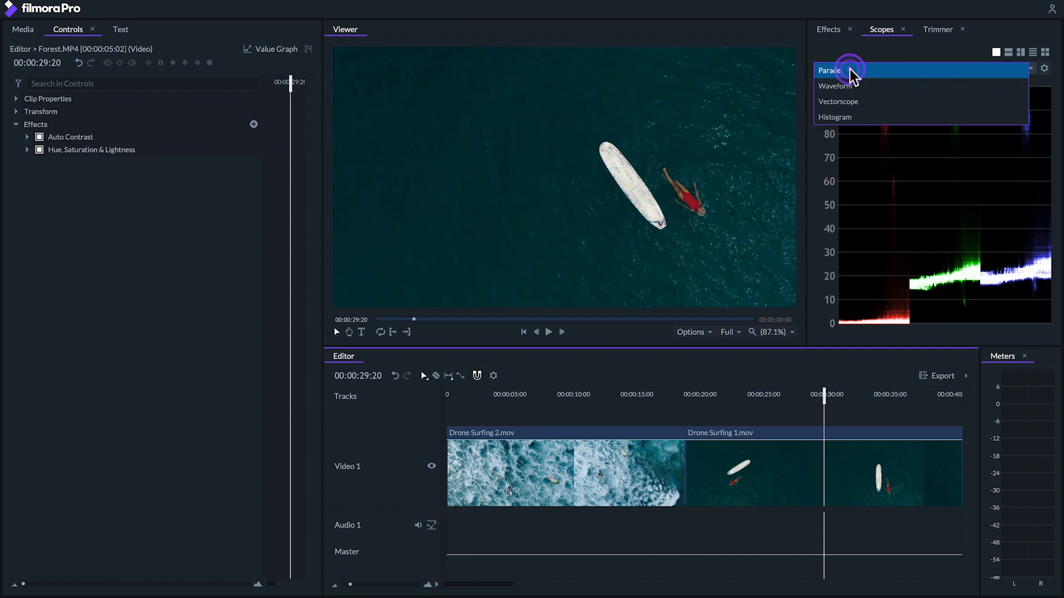
left_click(844, 101)
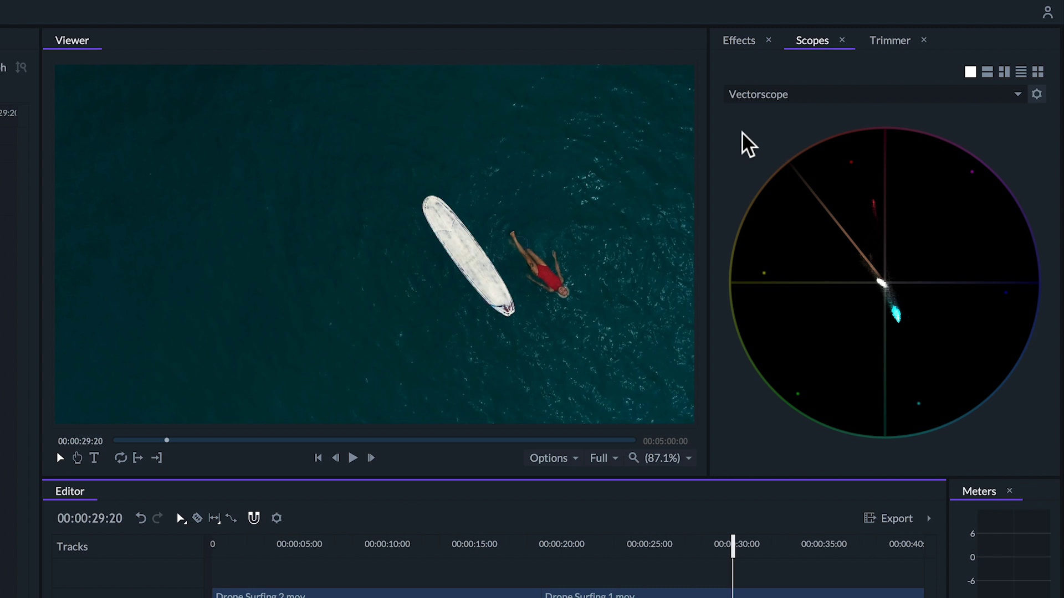
left_click(1035, 94)
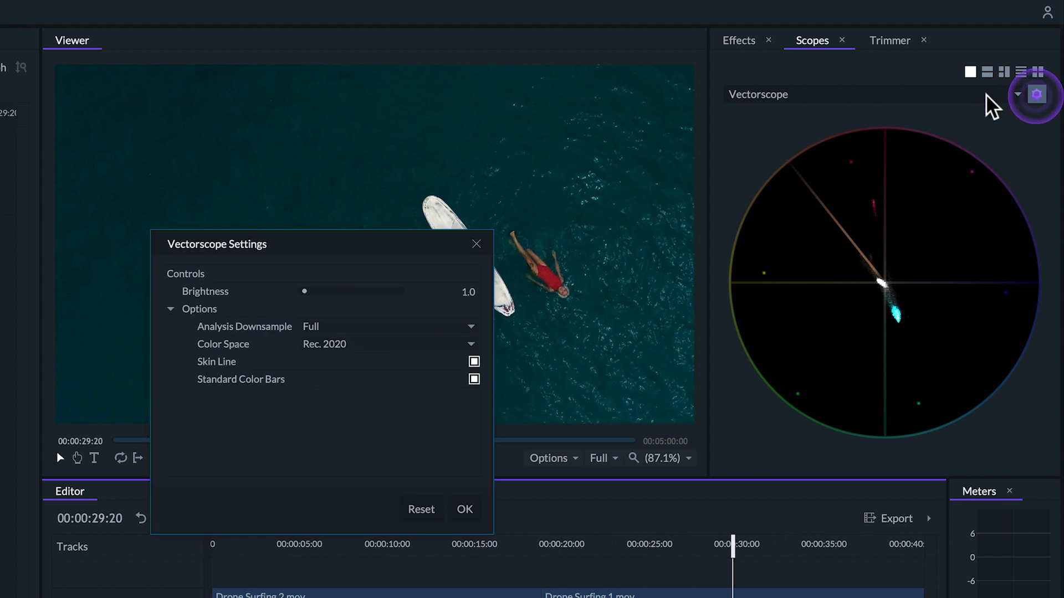
left_click_drag(304, 291, 313, 291)
left_click(465, 510)
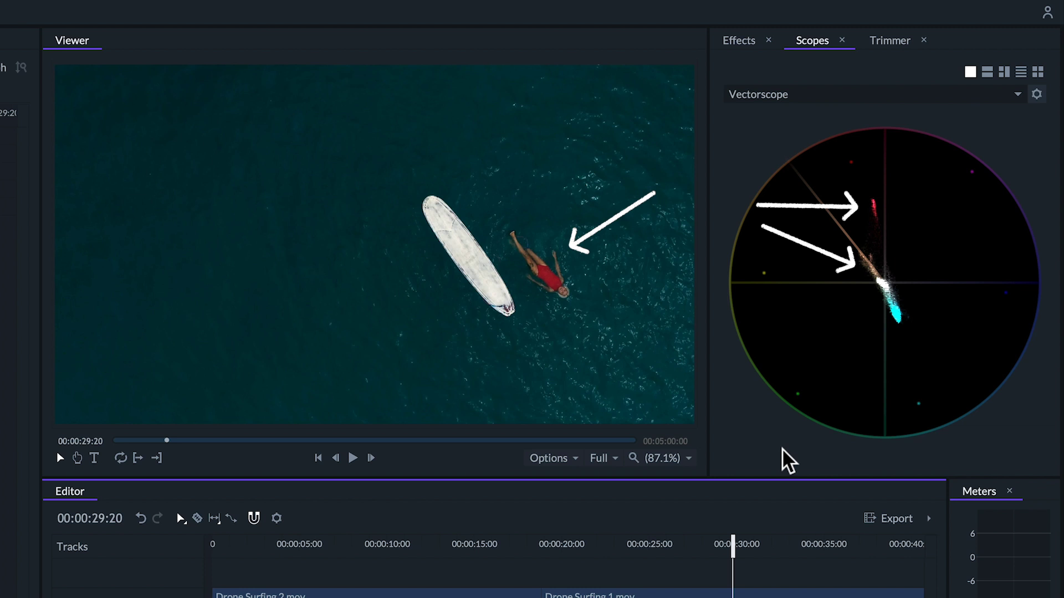
Step: Park the playhead on the Forest.MP4 clip and fill the frame with the man's skin: scale 257%, position 1447.0, -393.0
scroll(564, 577, "right", 6)
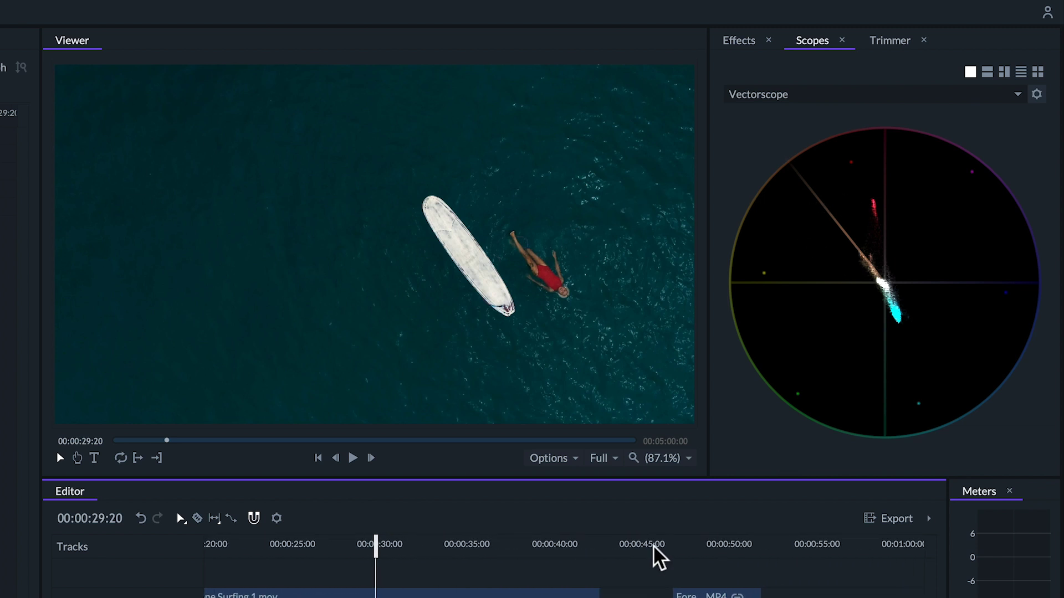
left_click(749, 546)
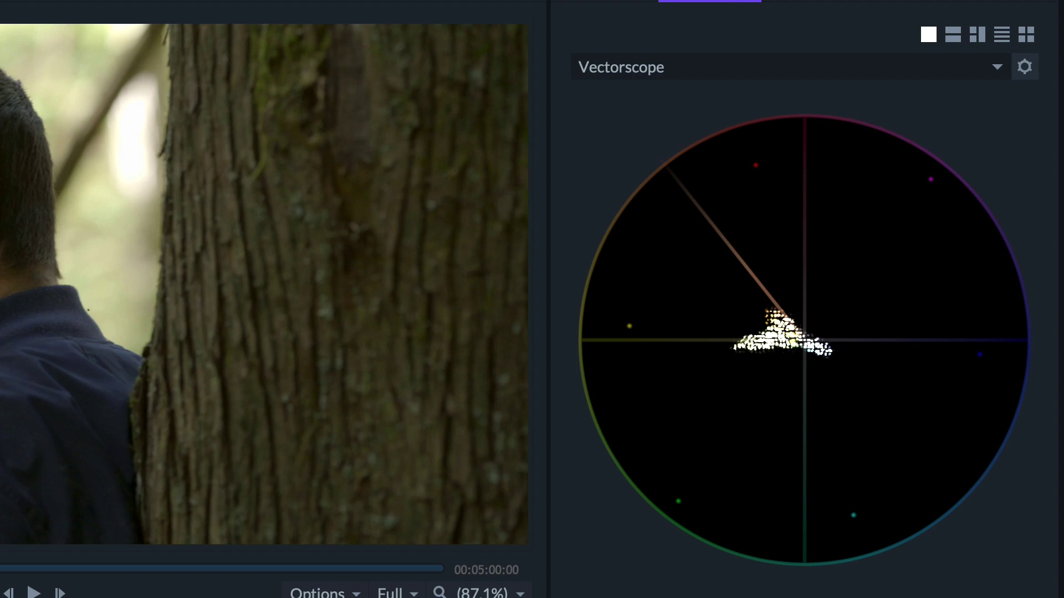
left_click(64, 284)
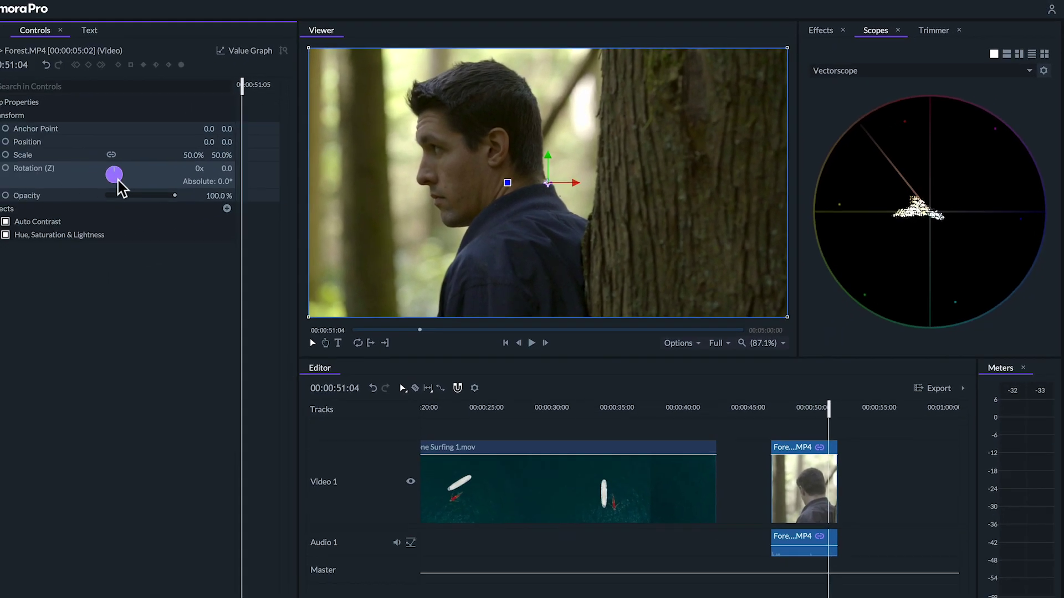
left_click_drag(219, 150, 246, 134)
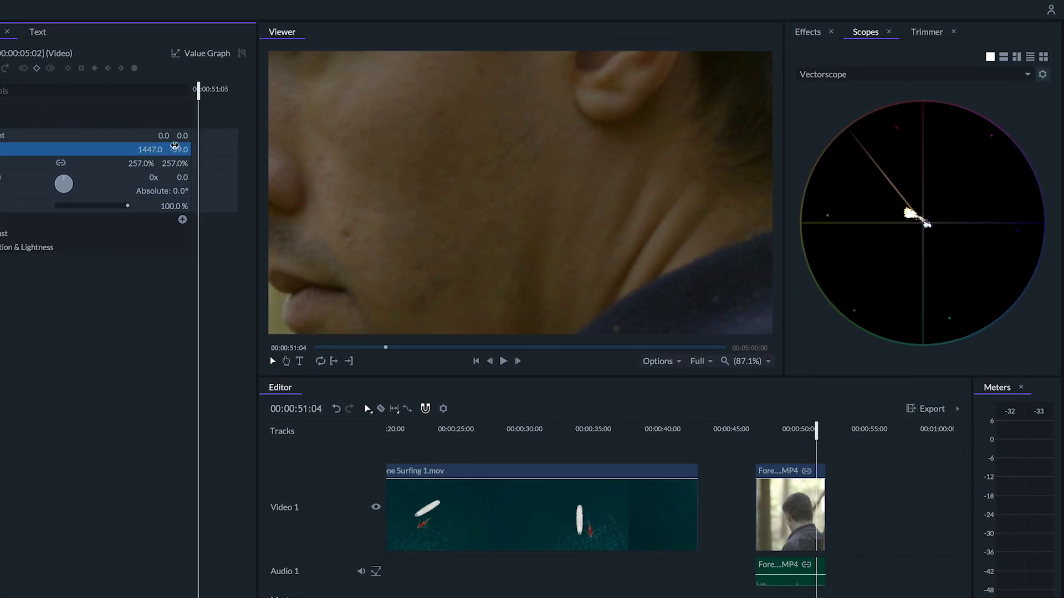
left_click_drag(175, 147, 145, 143)
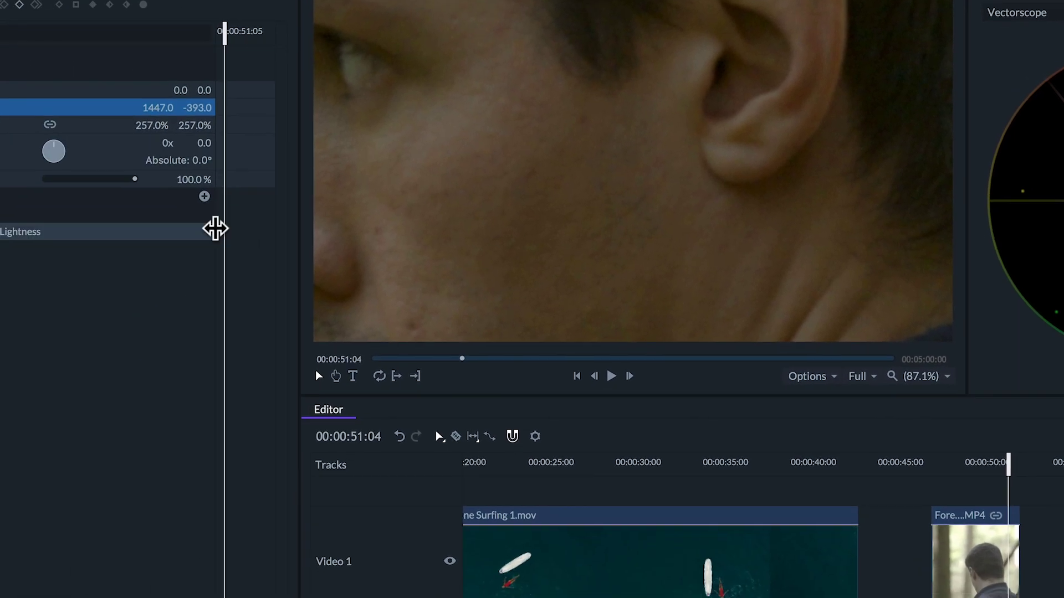
Step: Add YUV Color Correction to the Forest.MP4 clip and nudge the mid-tones toward magenta to align the skin with the skin line
left_click(351, 149)
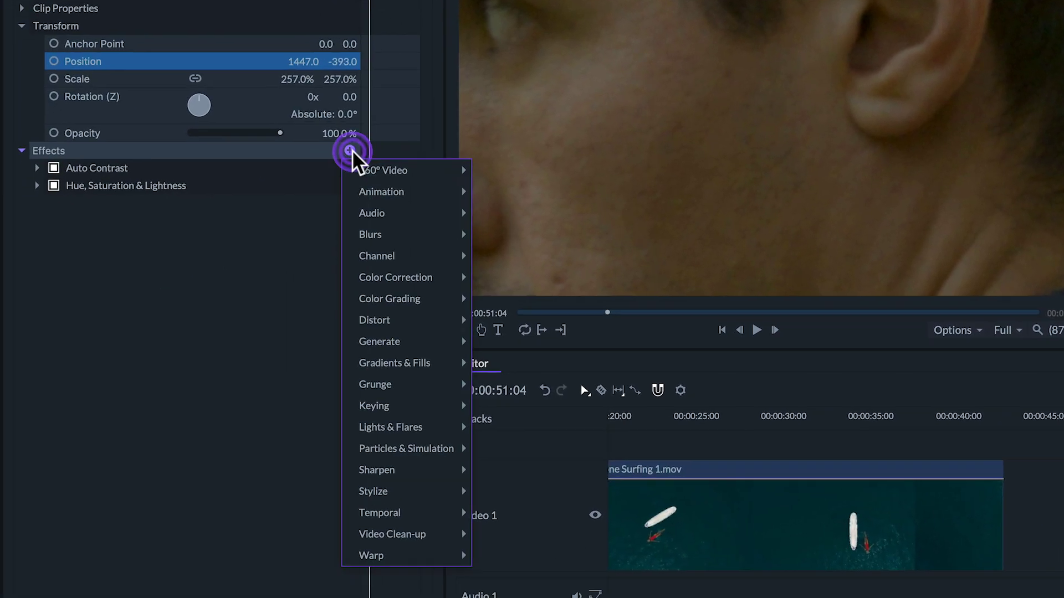
mouse_move(425, 277)
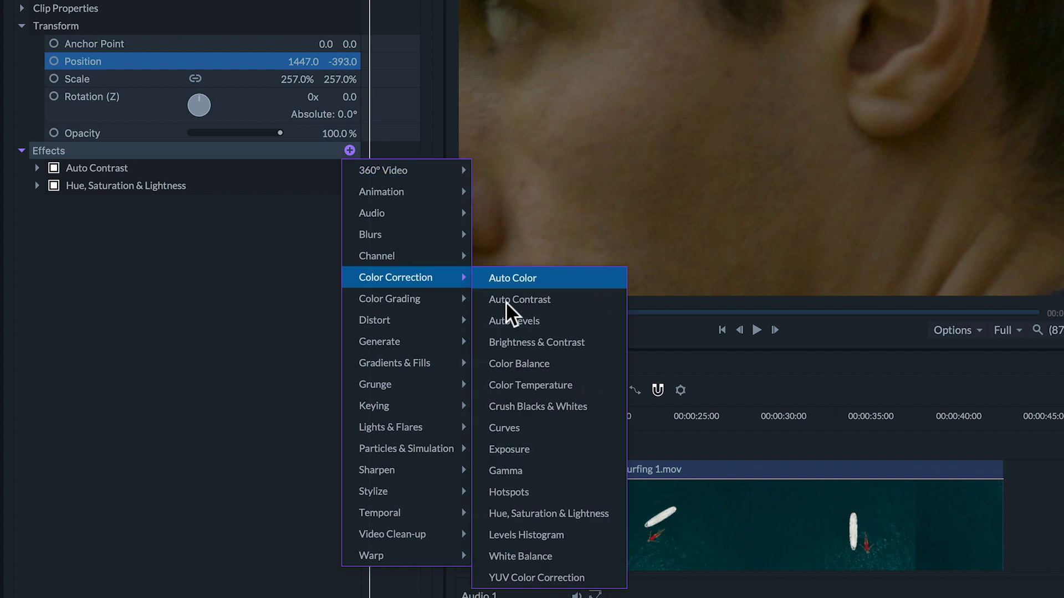
left_click(540, 577)
left_click(37, 204)
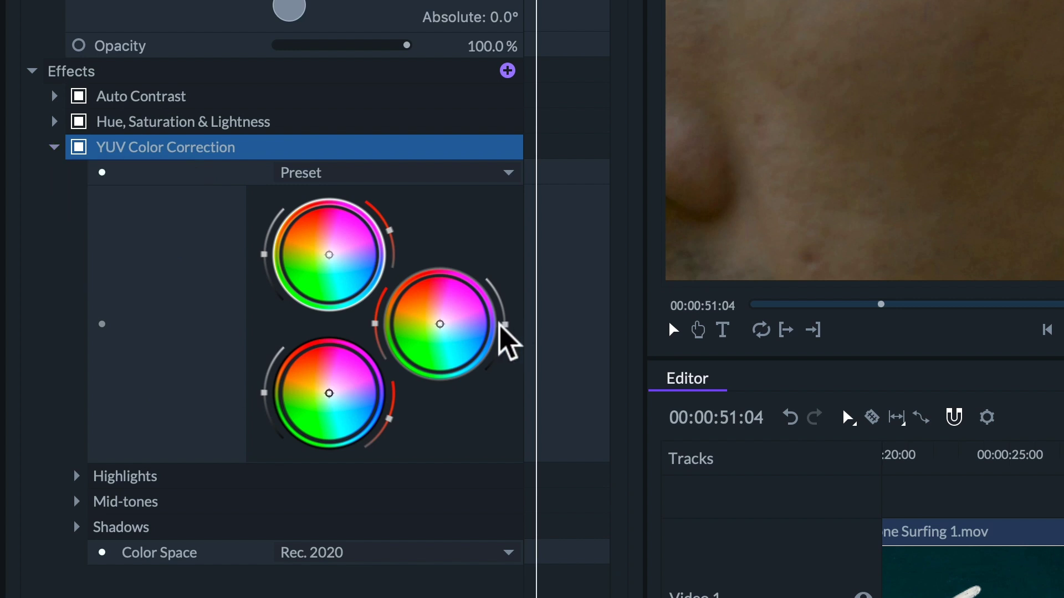
left_click(440, 322)
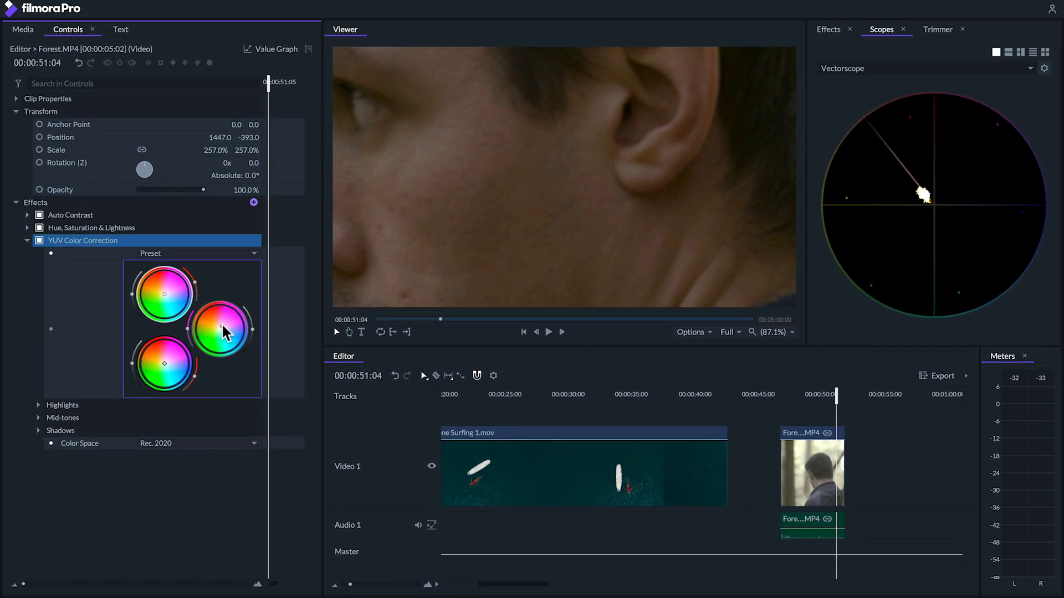
left_click_drag(224, 332, 226, 334)
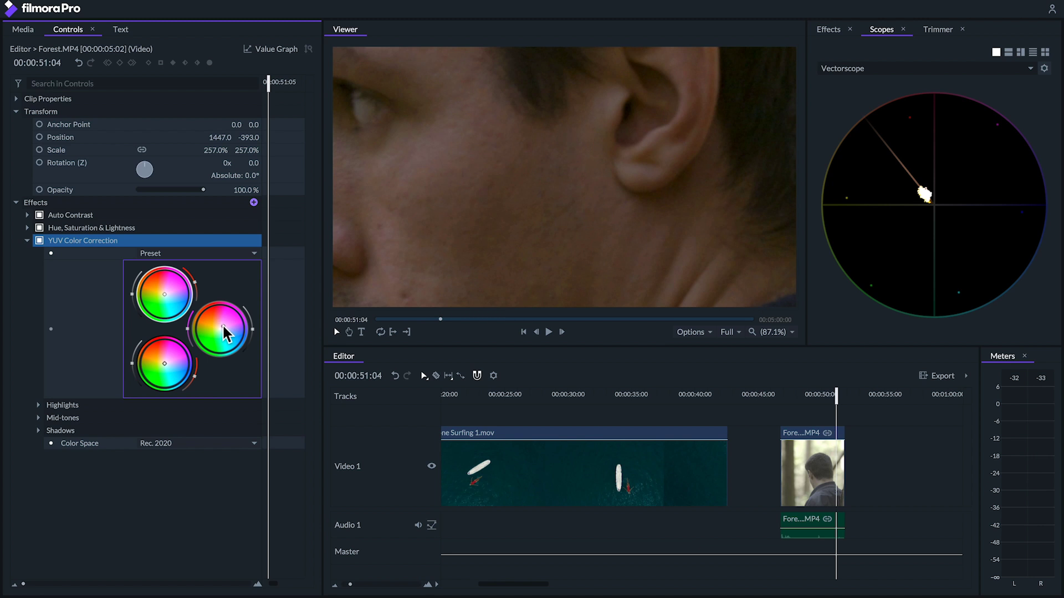
Step: Reset the Forest.MP4 clip's transform and set its scale back to 50%
right_click(112, 112)
left_click(127, 136)
left_click(208, 148)
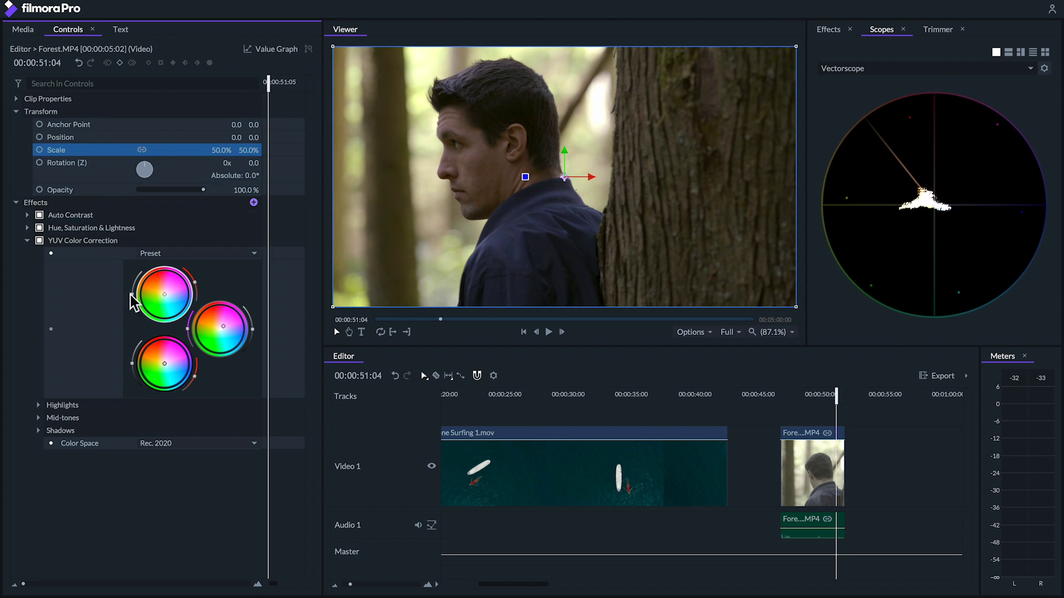
Step: Raise the highlights' saturation in YUV Color Correction and switch the effect off and on to compare the result
left_click_drag(197, 288, 185, 278)
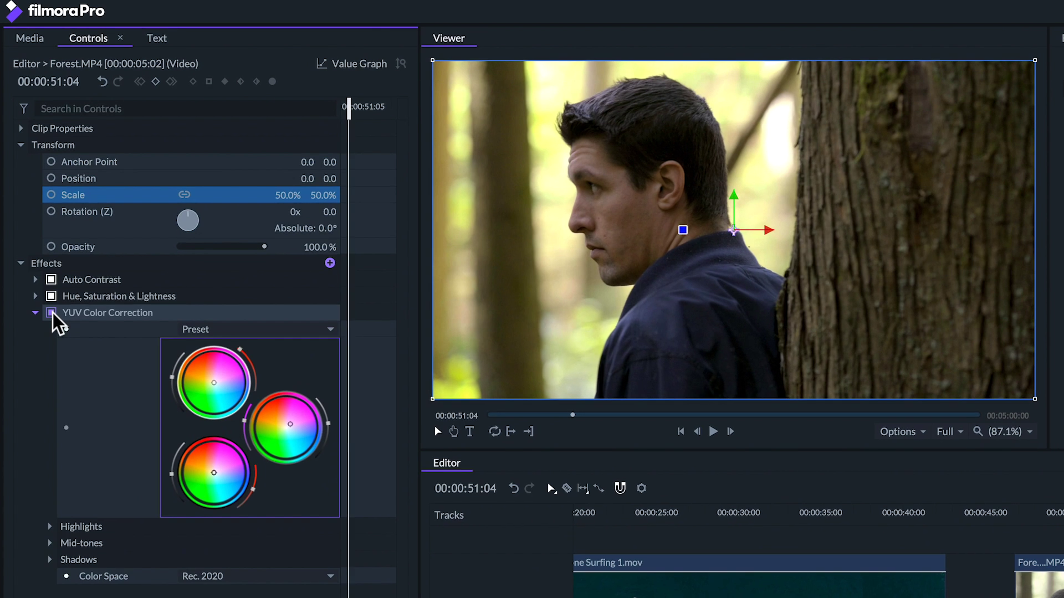
left_click(45, 275)
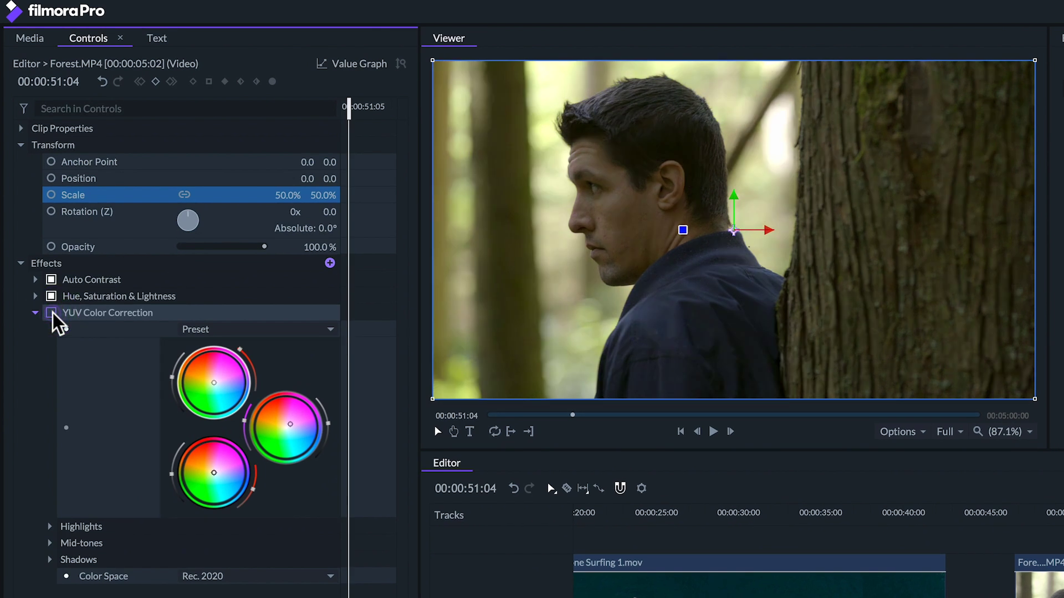
left_click(52, 313)
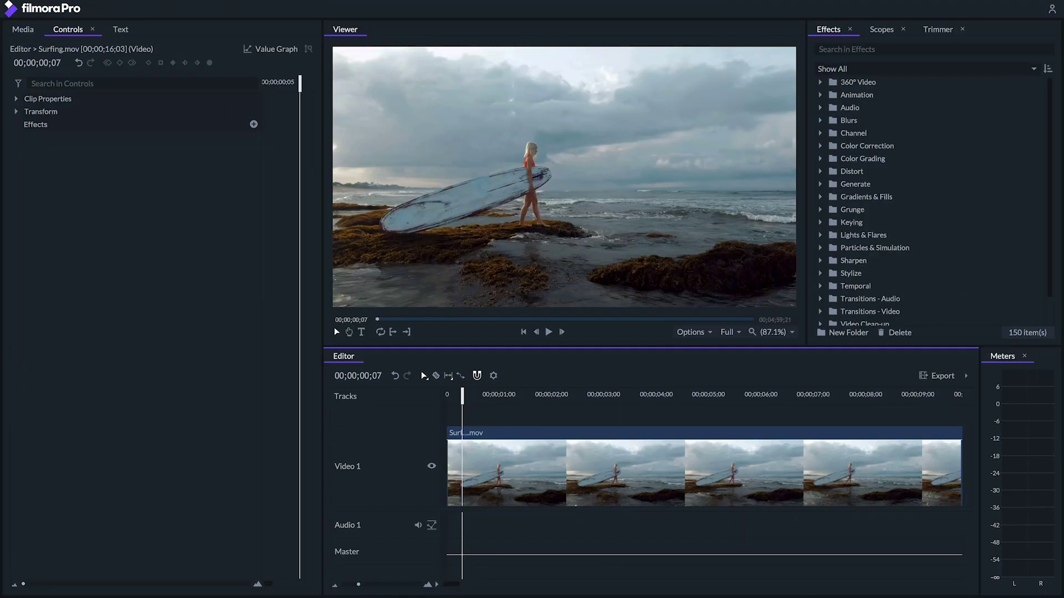
Step: Play the start of the Surfing.mov clip and return the playhead to 00;00;00;07
key("space")
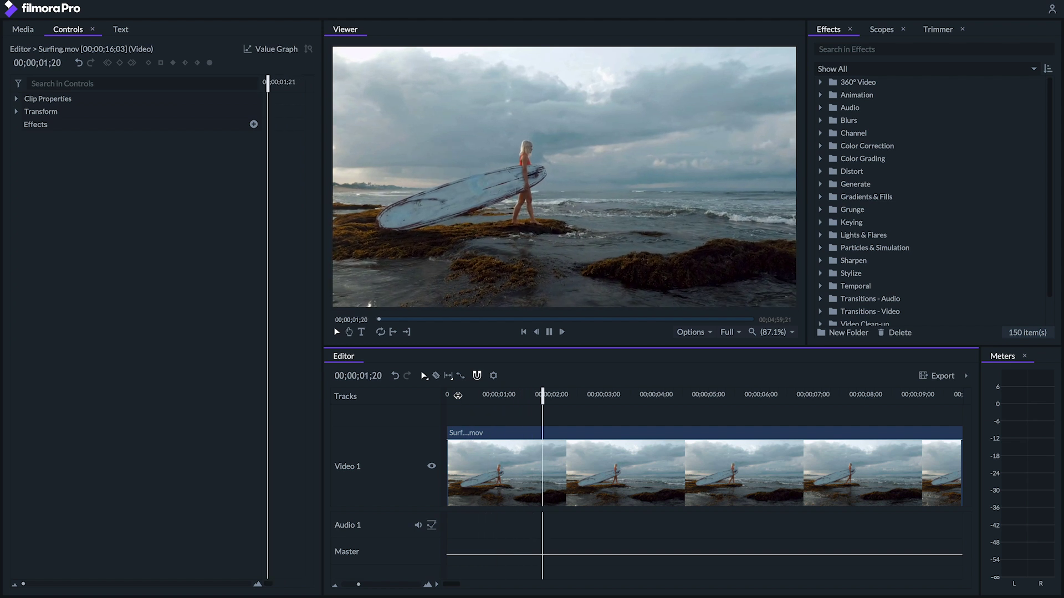
key("space")
left_click(459, 397)
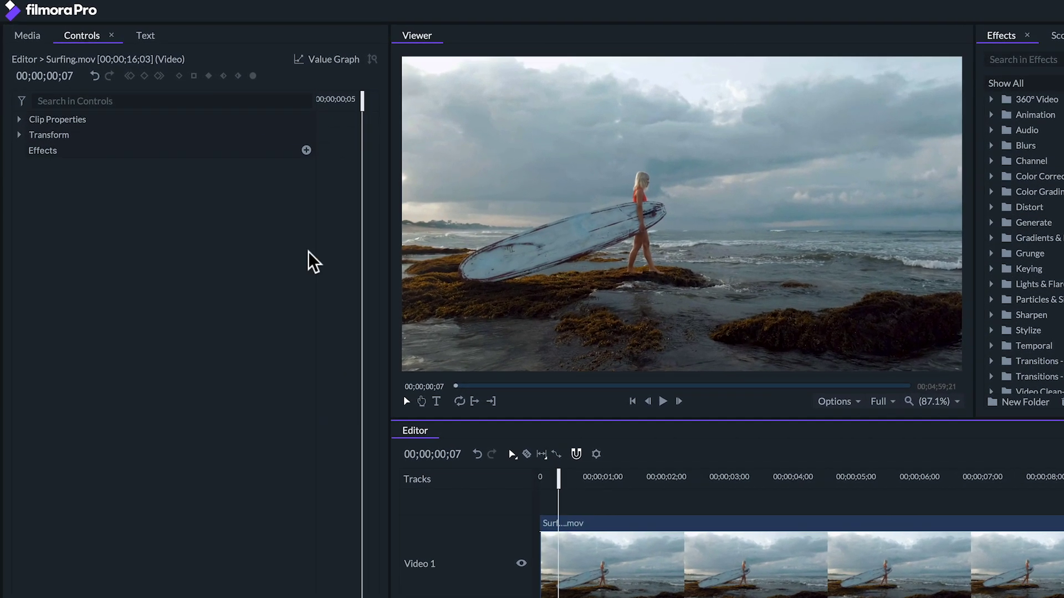
Step: Add YUV Color Correction to the Surfing.mov clip, shifting the highlights toward orange and the shadows toward blue
left_click(306, 150)
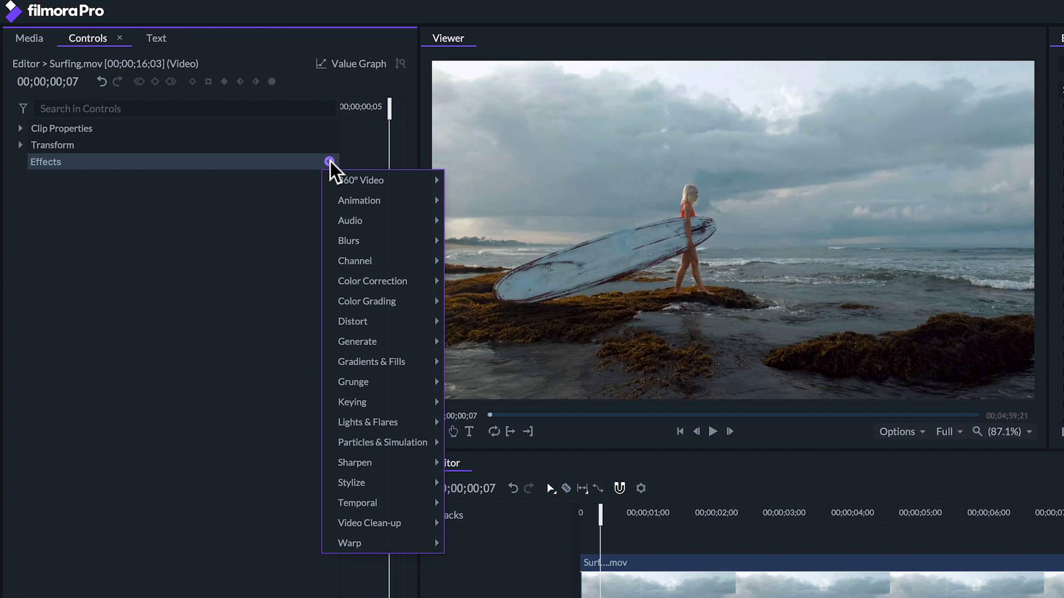
mouse_move(430, 281)
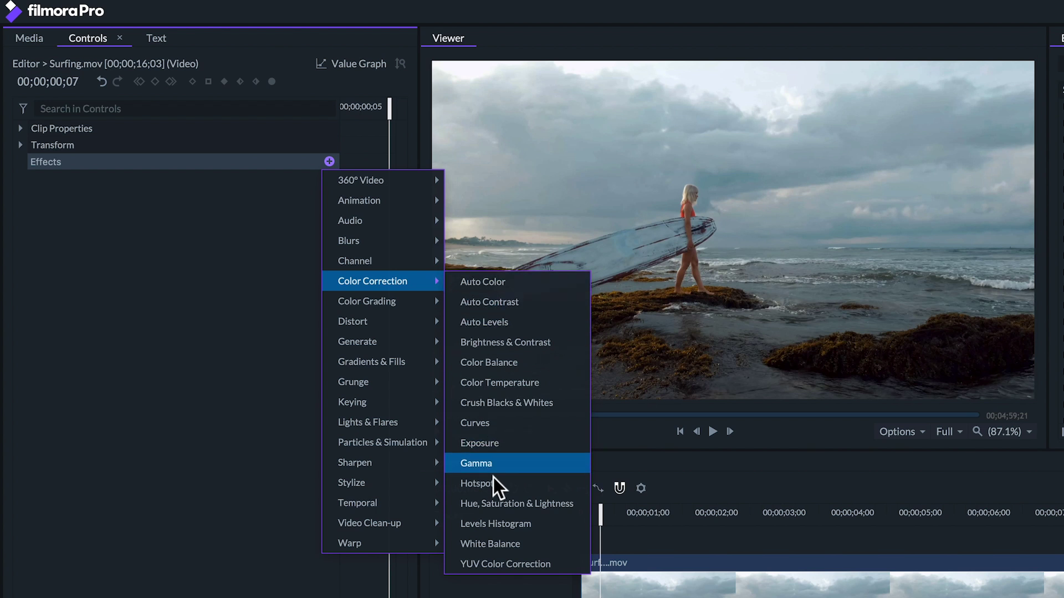
left_click(510, 564)
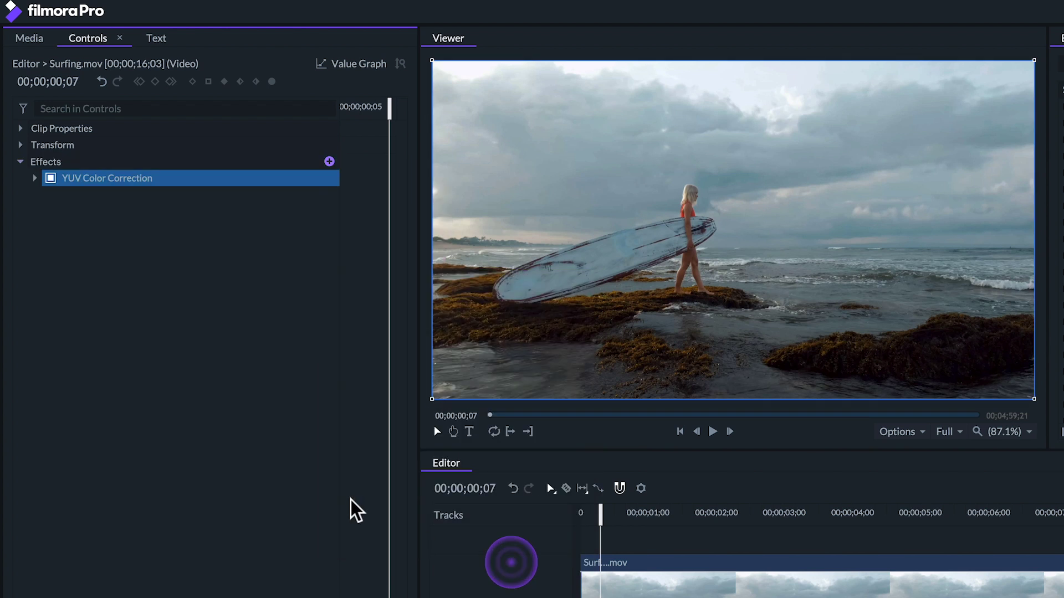
left_click(35, 177)
left_click_drag(212, 247, 206, 243)
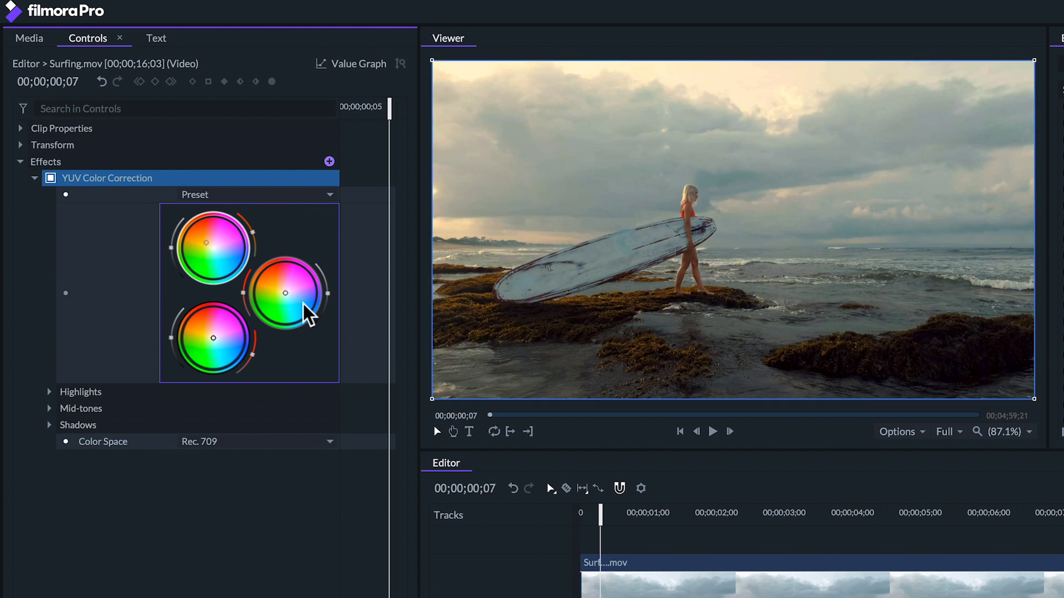
left_click_drag(213, 341, 220, 348)
left_click_drag(205, 243, 204, 242)
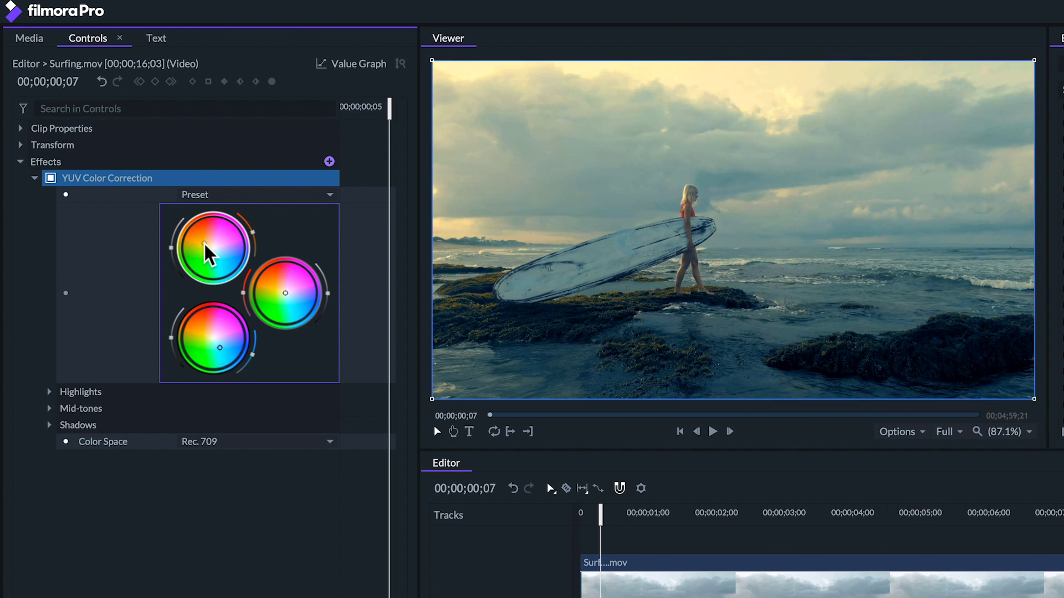
Step: Add the Color Temperature effect to the Surfing.mov clip and move it above YUV Color Correction
left_click(329, 161)
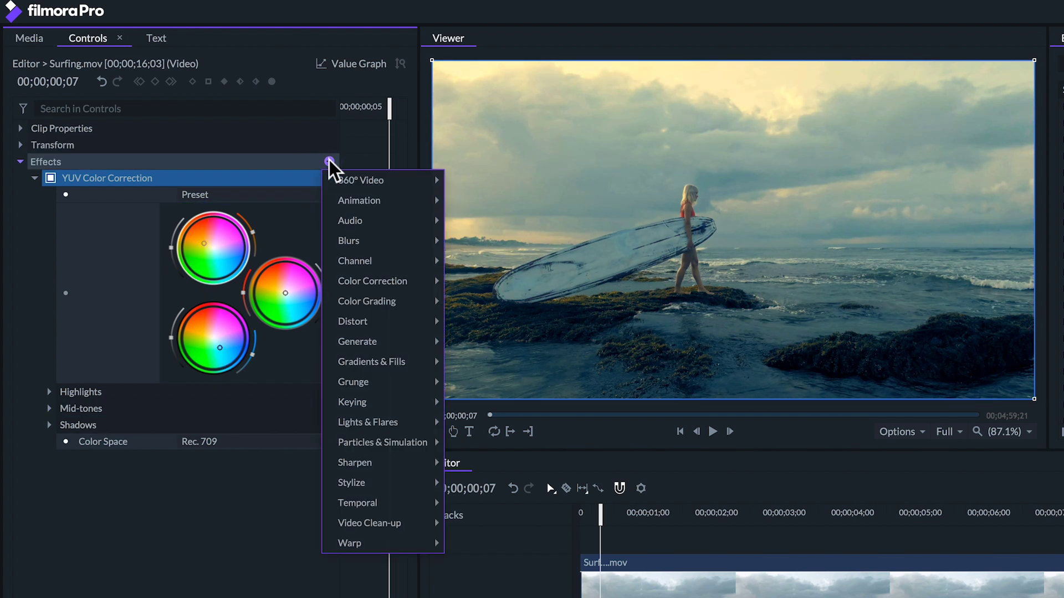
mouse_move(427, 282)
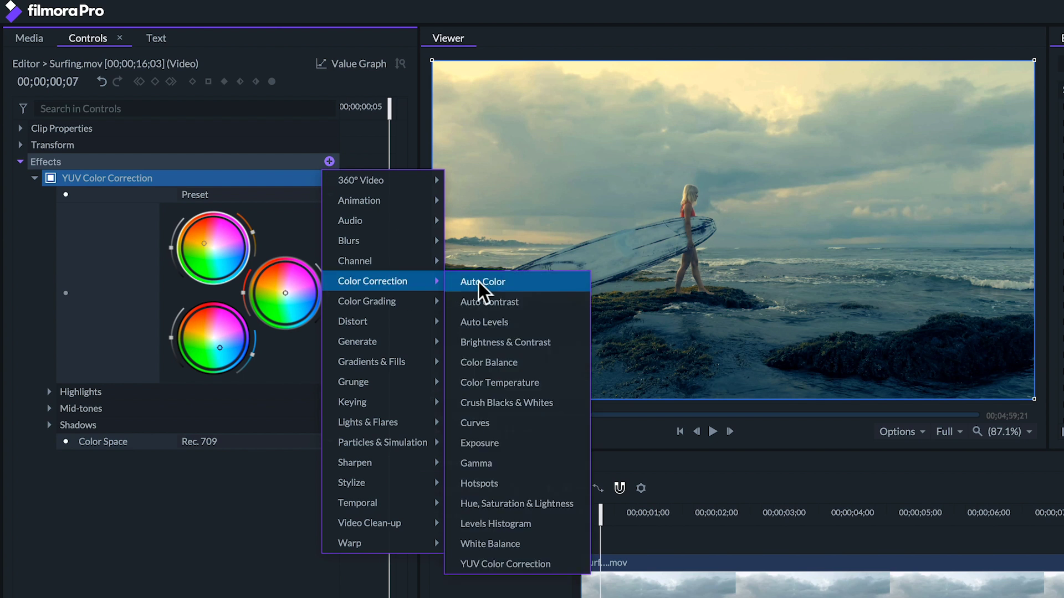
left_click(508, 383)
left_click(36, 459)
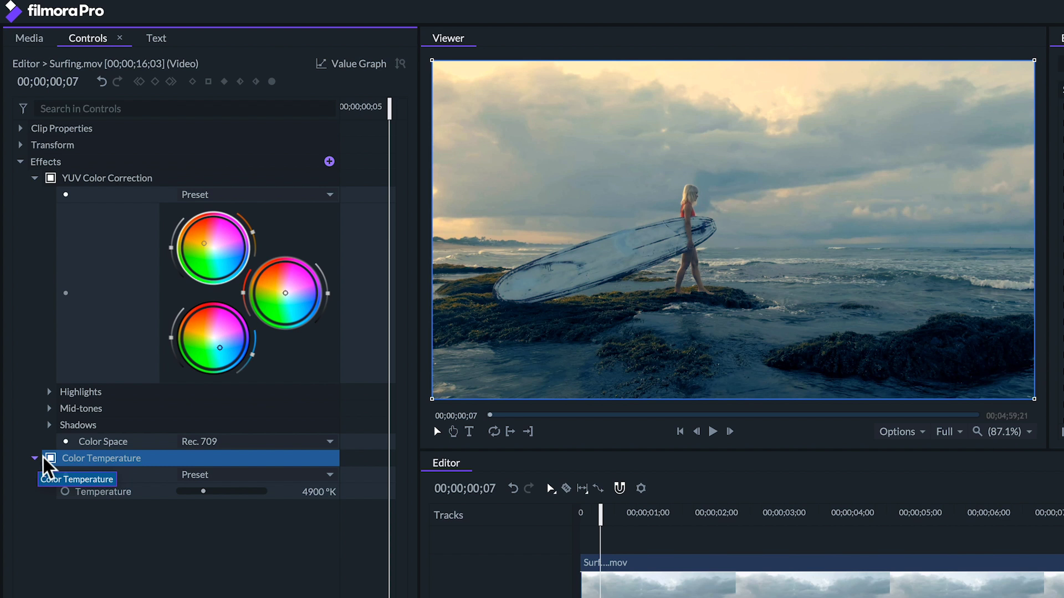
left_click_drag(61, 469, 61, 173)
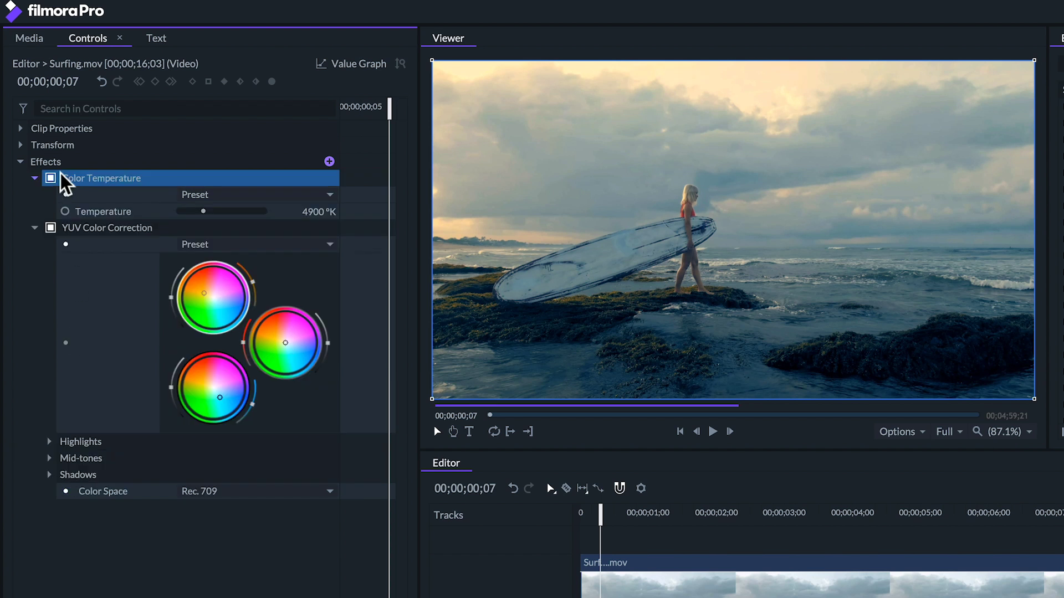
Step: Set the Color Temperature effect to 4620 °K and raise the mid-tones' saturation in YUV Color Correction
left_click_drag(201, 211, 200, 211)
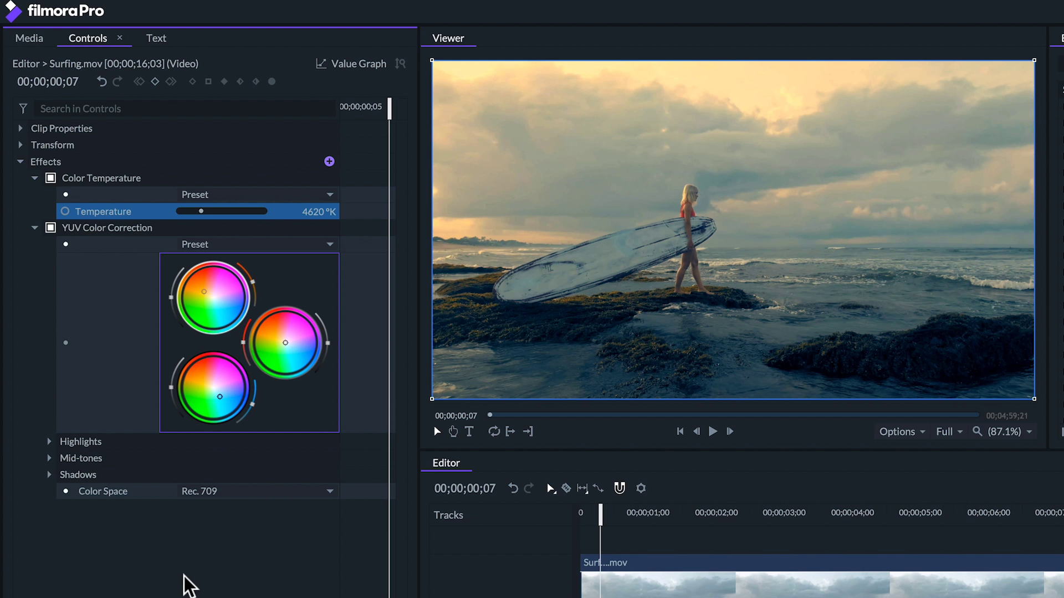
left_click(242, 540)
left_click(242, 342)
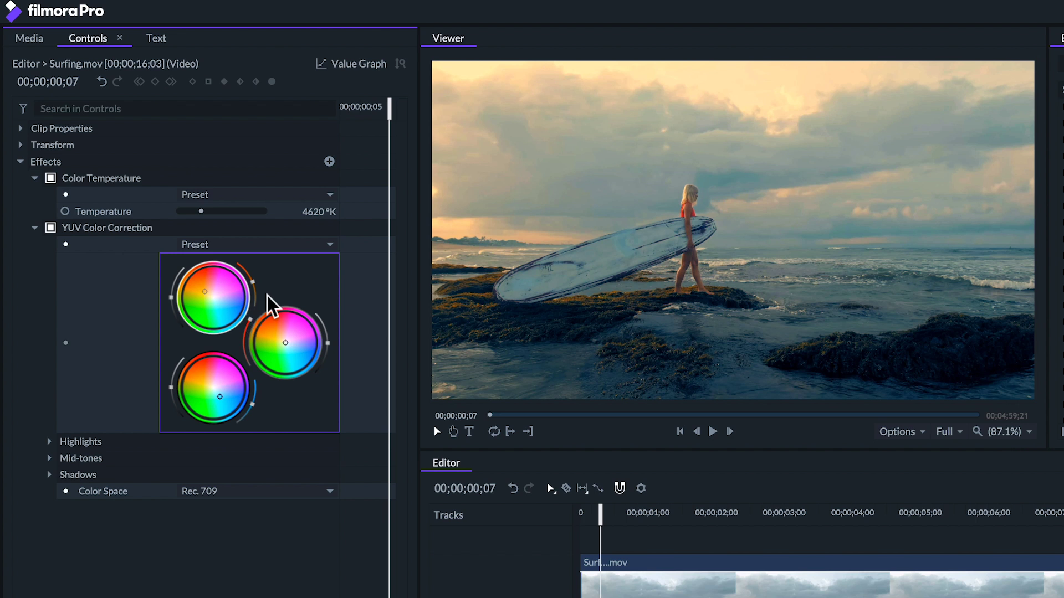
Step: Add the Hue, Saturation & Lightness effect and set Yellow to a hue shift of -10.8° and a saturation of 40.0
left_click(329, 162)
mouse_move(429, 279)
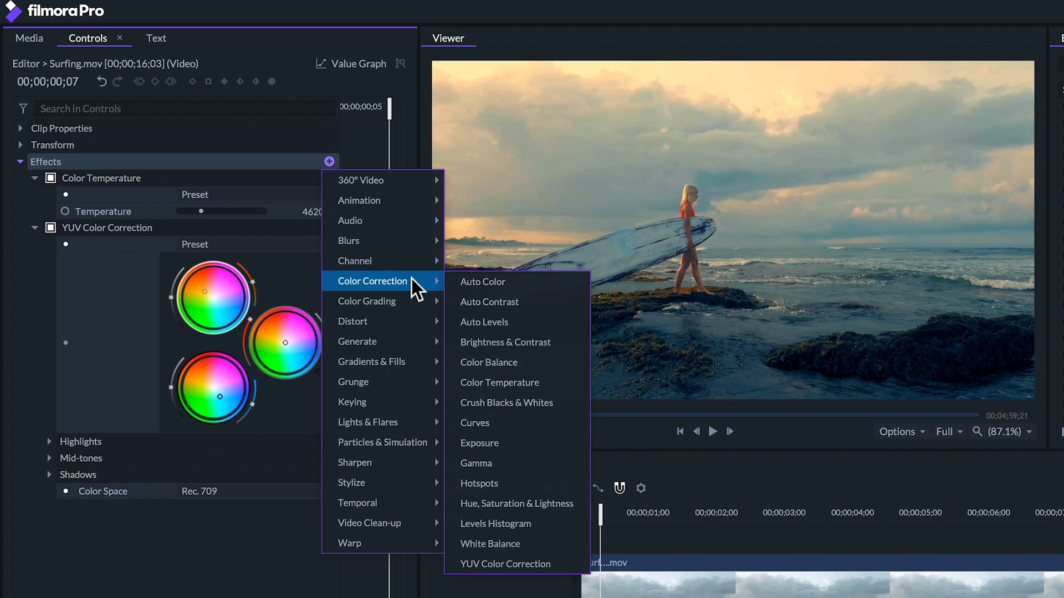
left_click(497, 503)
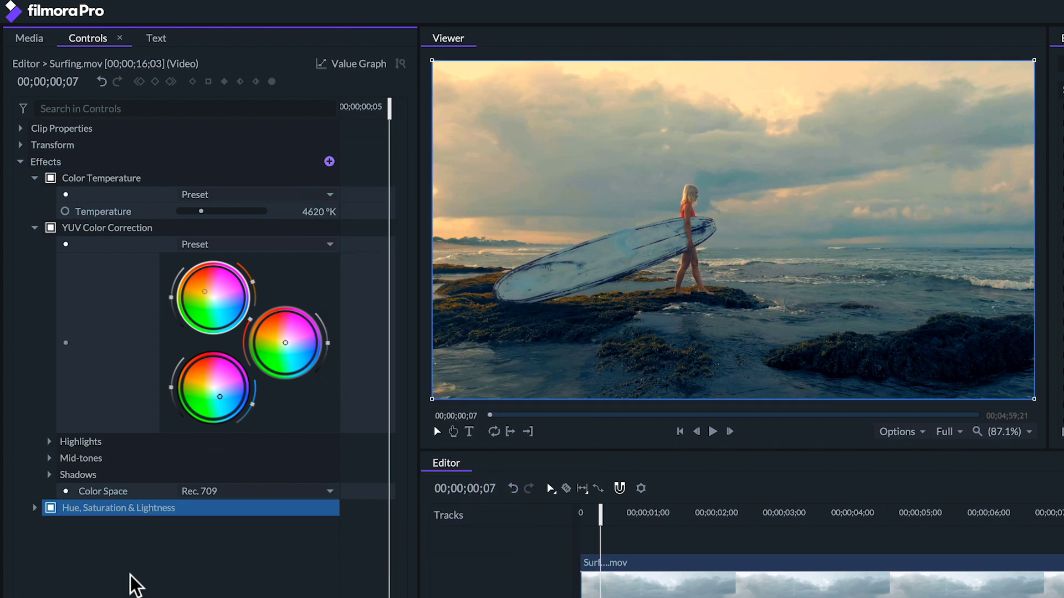
left_click(34, 508)
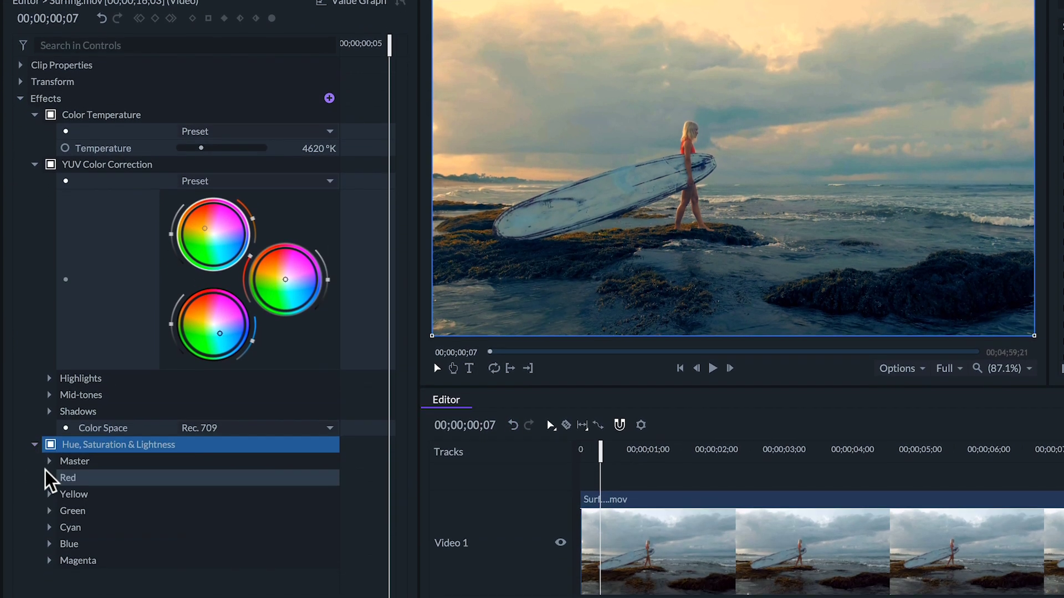
left_click(49, 558)
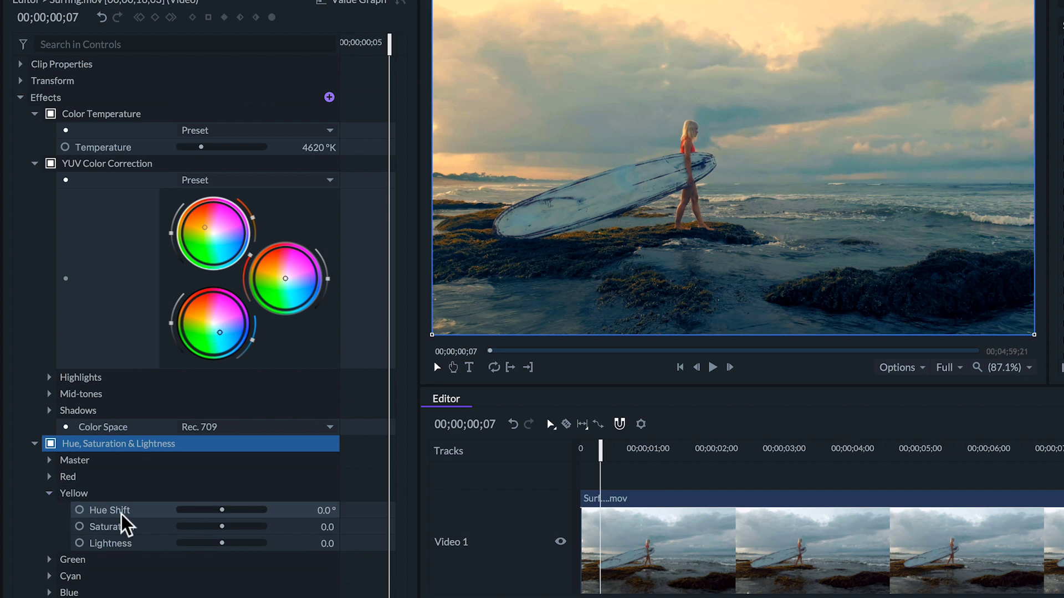
left_click_drag(221, 514, 237, 526)
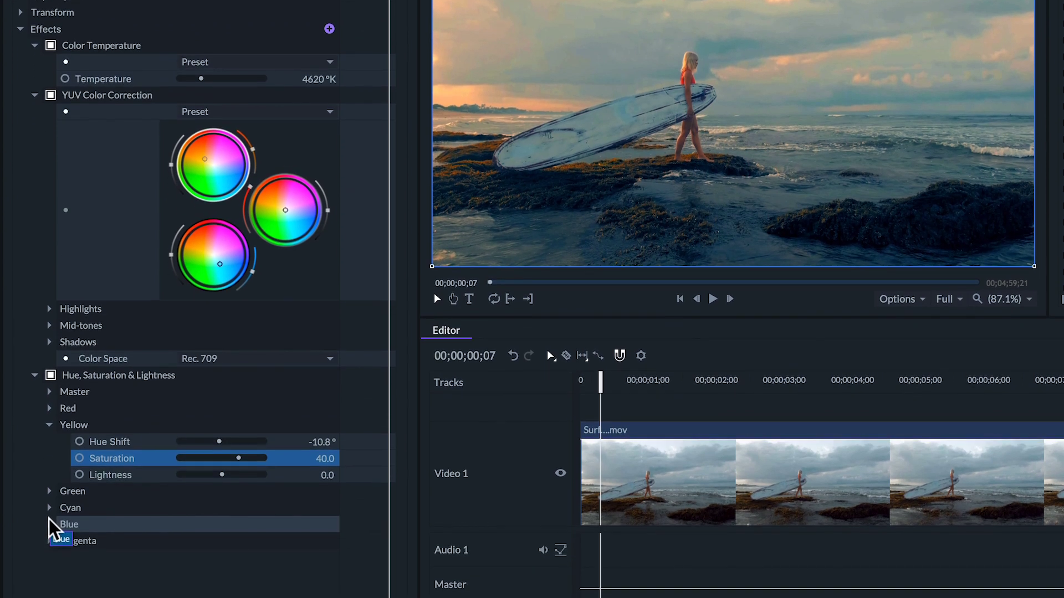
Step: Set the Blue hue shift to -32.4° and collapse the YUV Color Correction and Hue, Saturation & Lightness settings
left_click(49, 567)
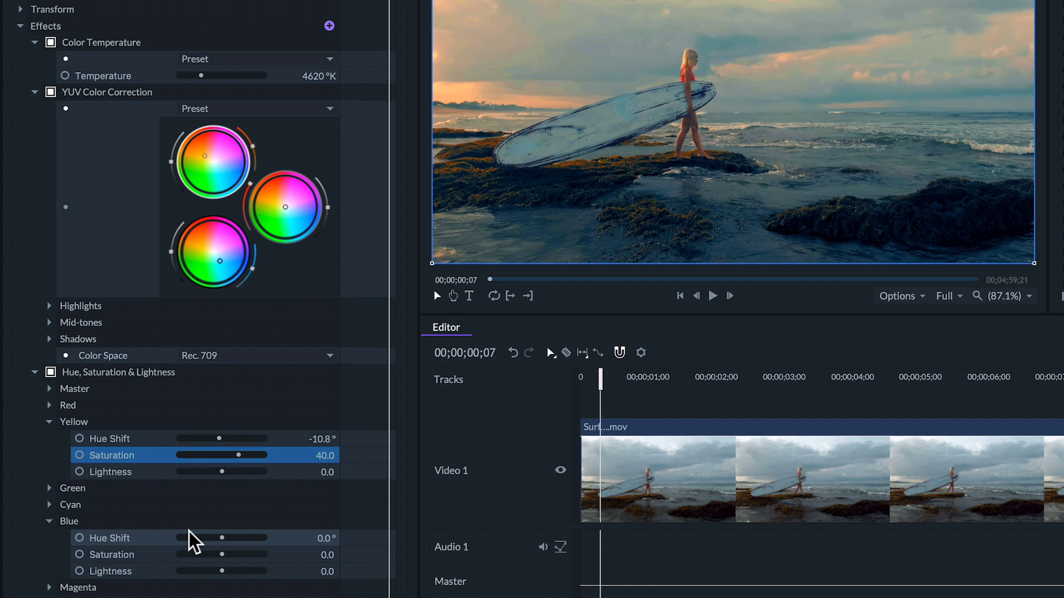
left_click(221, 537)
left_click_drag(221, 537, 217, 539)
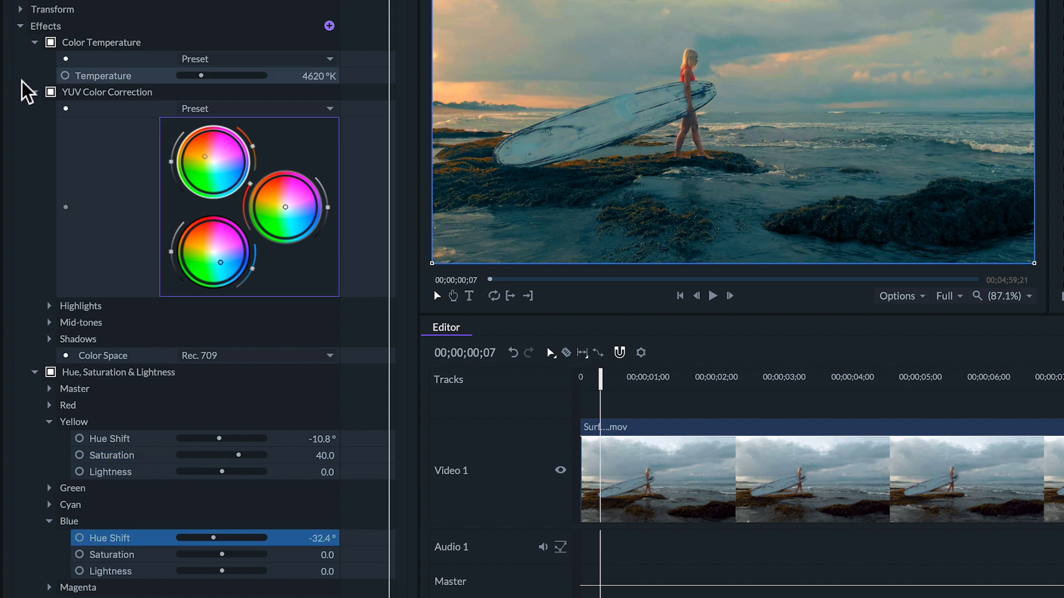
left_click(32, 92)
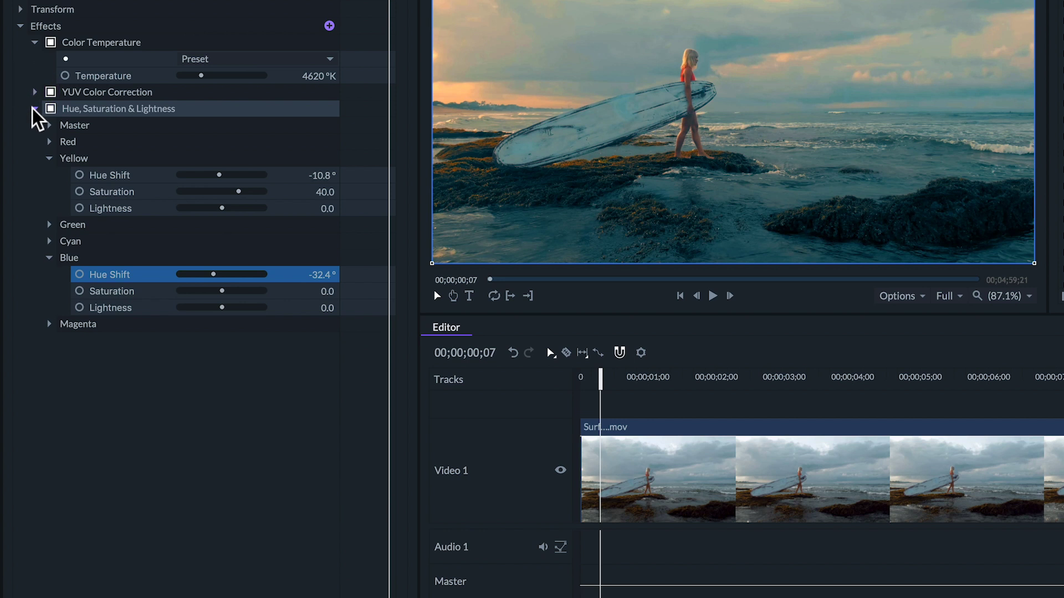
left_click(32, 107)
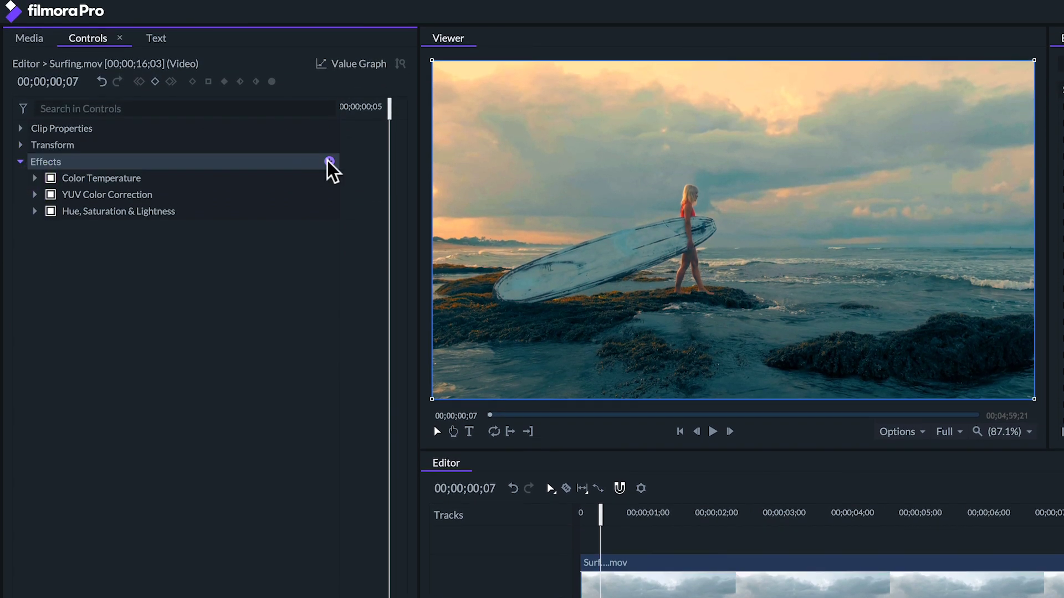
Step: Add the Anamorphic Lens Flare effect to the Surfing.mov clip
left_click(329, 133)
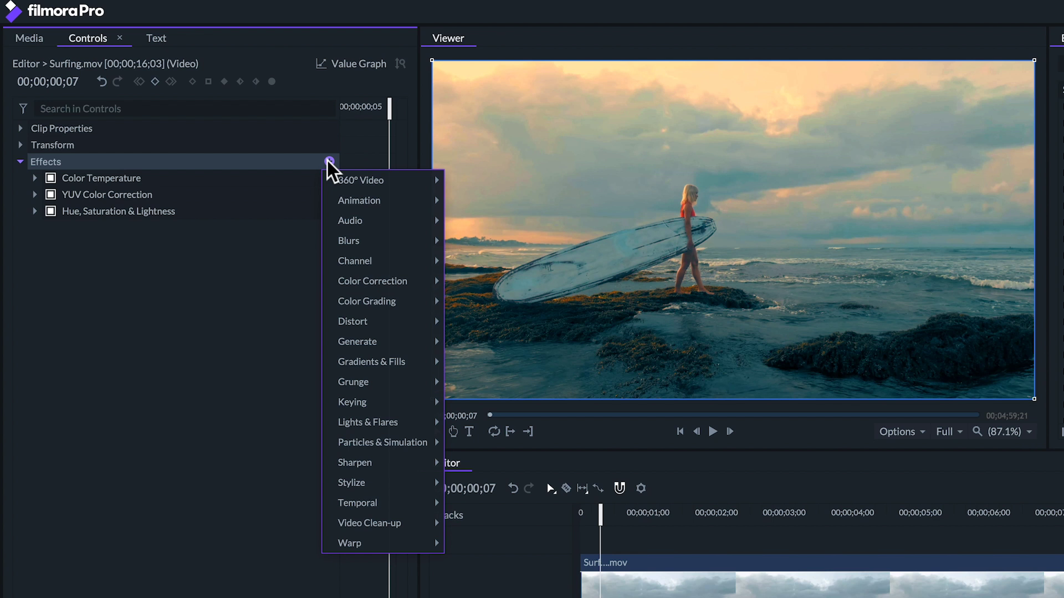
mouse_move(407, 432)
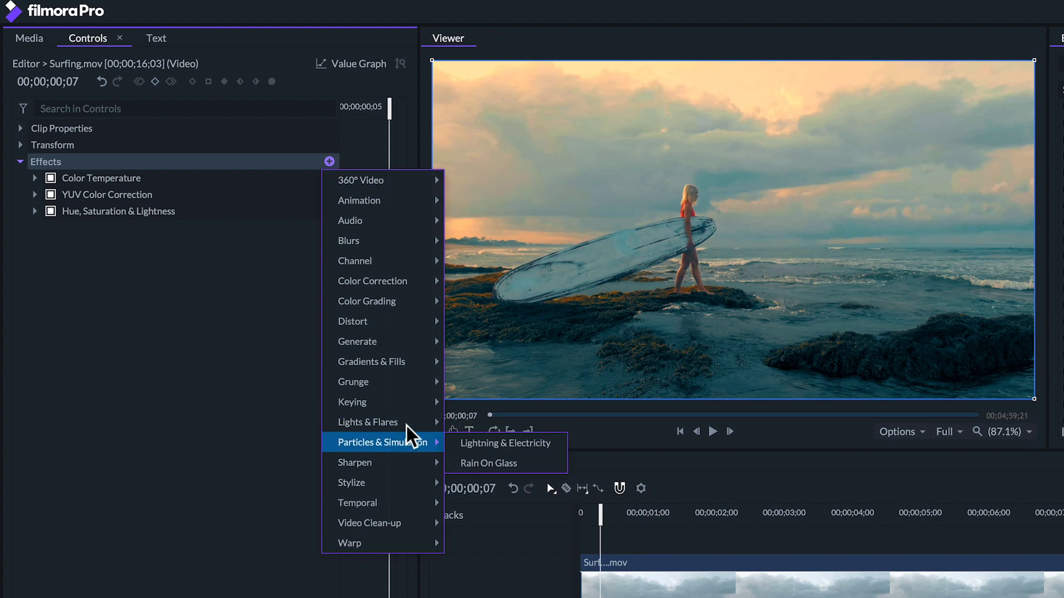
left_click(457, 423)
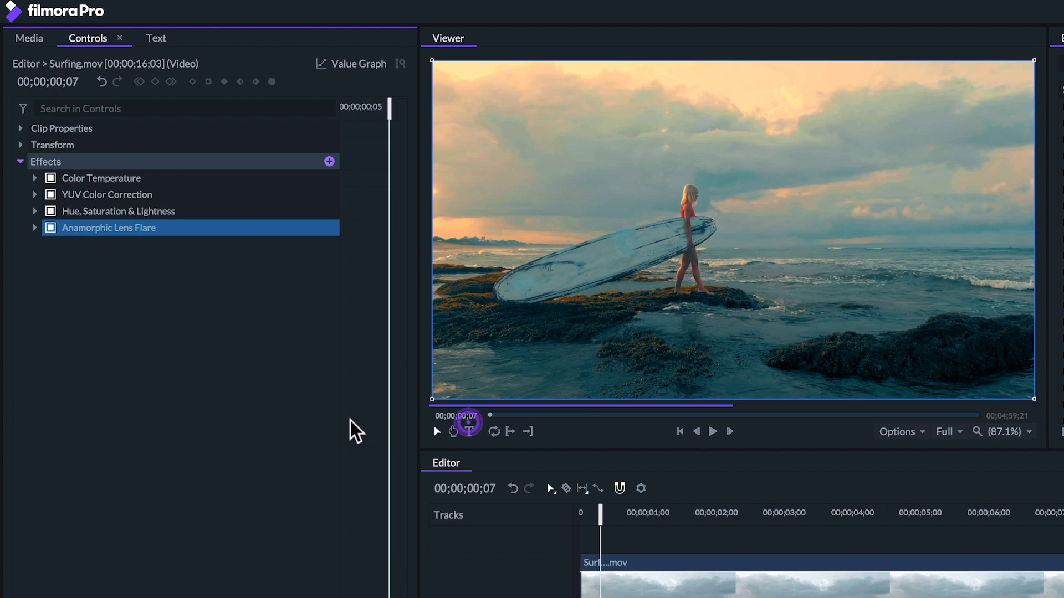
Step: Set the lens flare's Streak 1 to Horizontal orientation with Left alignment and turn off its Vertical Pivot
left_click(35, 227)
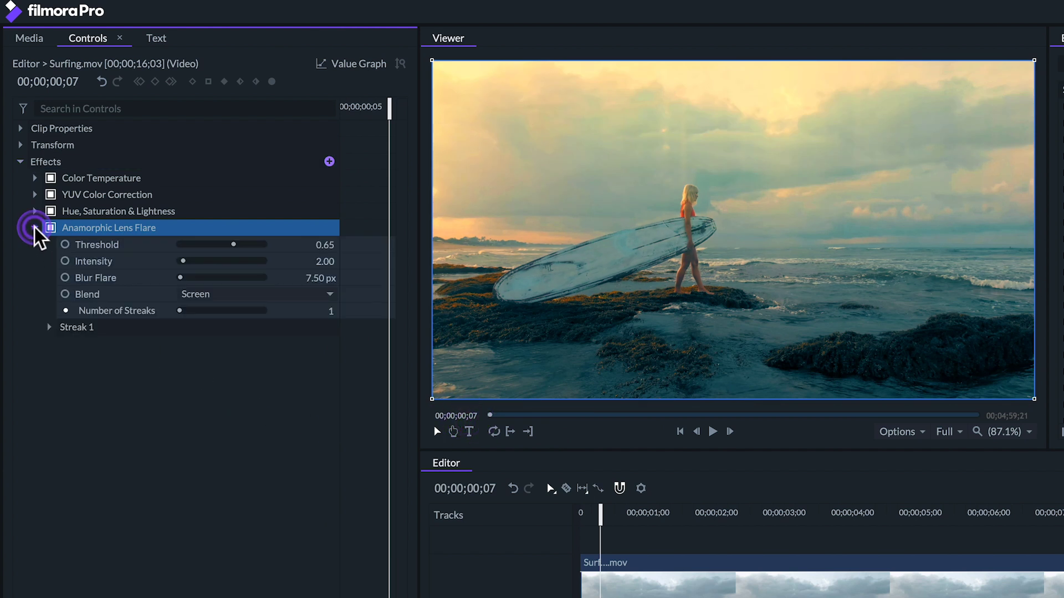
left_click(49, 327)
left_click(206, 393)
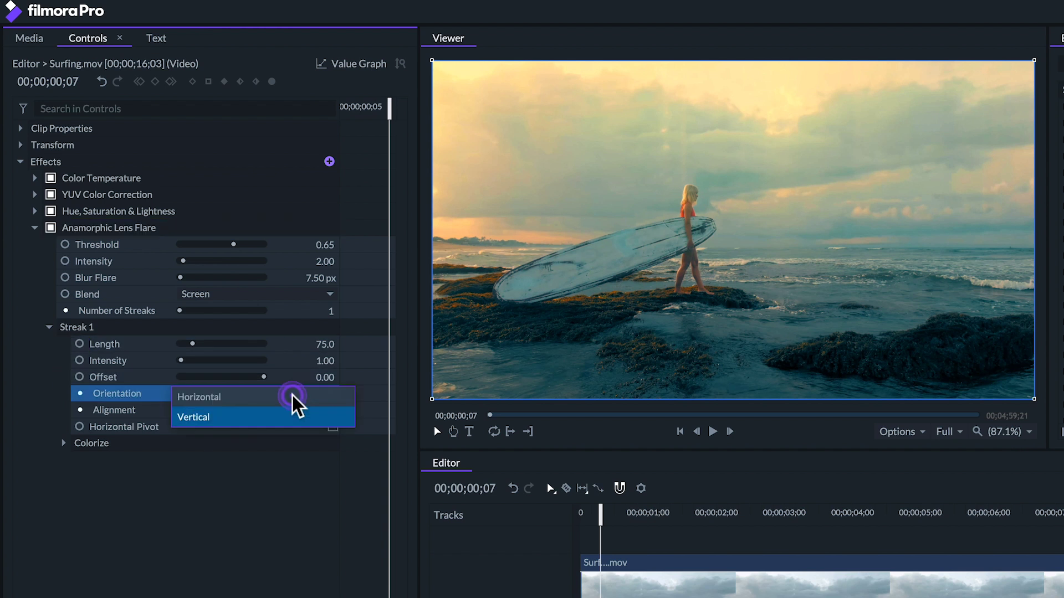
left_click(285, 403)
left_click(328, 410)
left_click(324, 414)
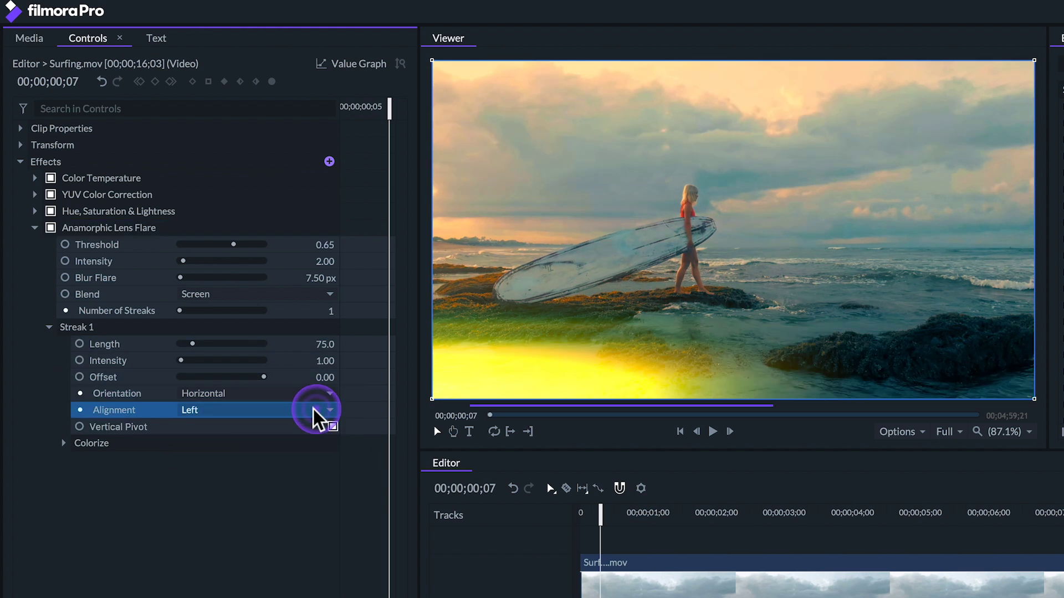
left_click(331, 428)
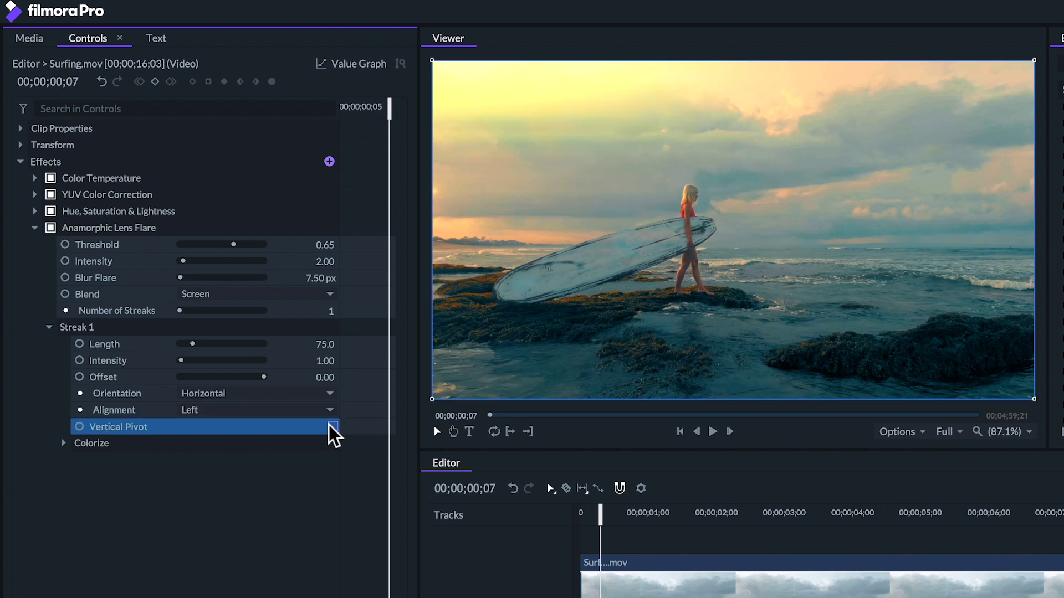
Step: Colorize Streak 1 in orange (255, 94, 0) with an amount of 1.00
left_click(64, 443)
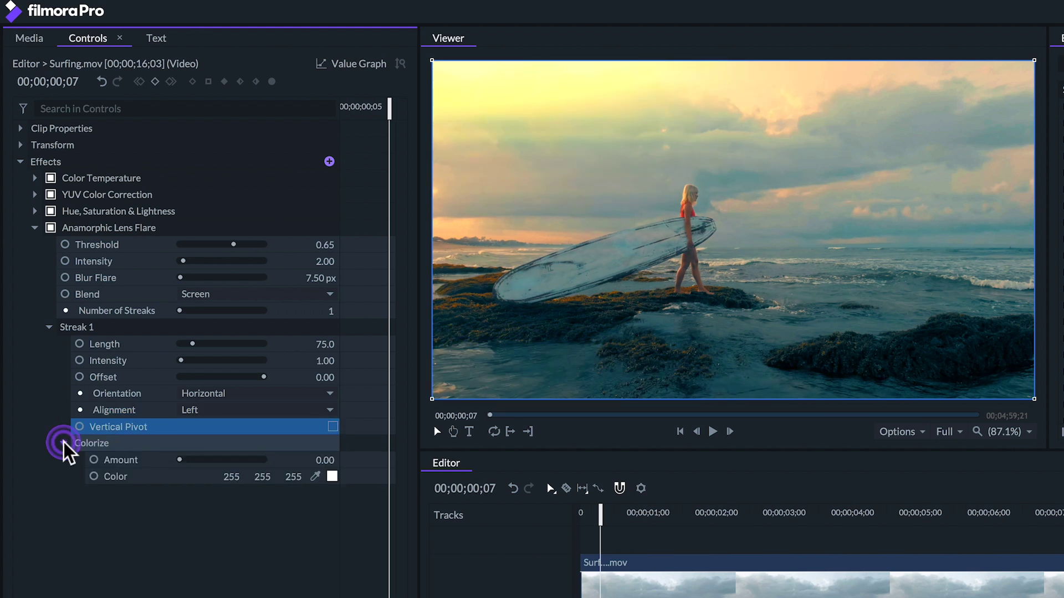
left_click(332, 477)
left_click(938, 532)
left_click(986, 561)
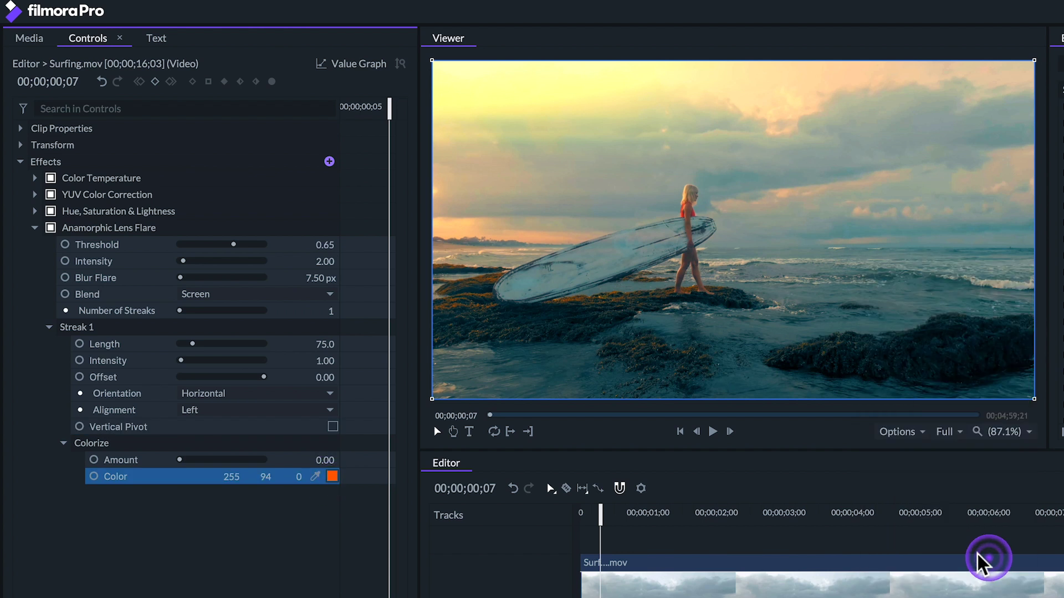
left_click_drag(183, 460, 270, 457)
Step: At 00;00;01;01, set the lens flare's threshold to 0.58 and its intensity to 3.00, and collapse its settings
left_click_drag(599, 512, 648, 510)
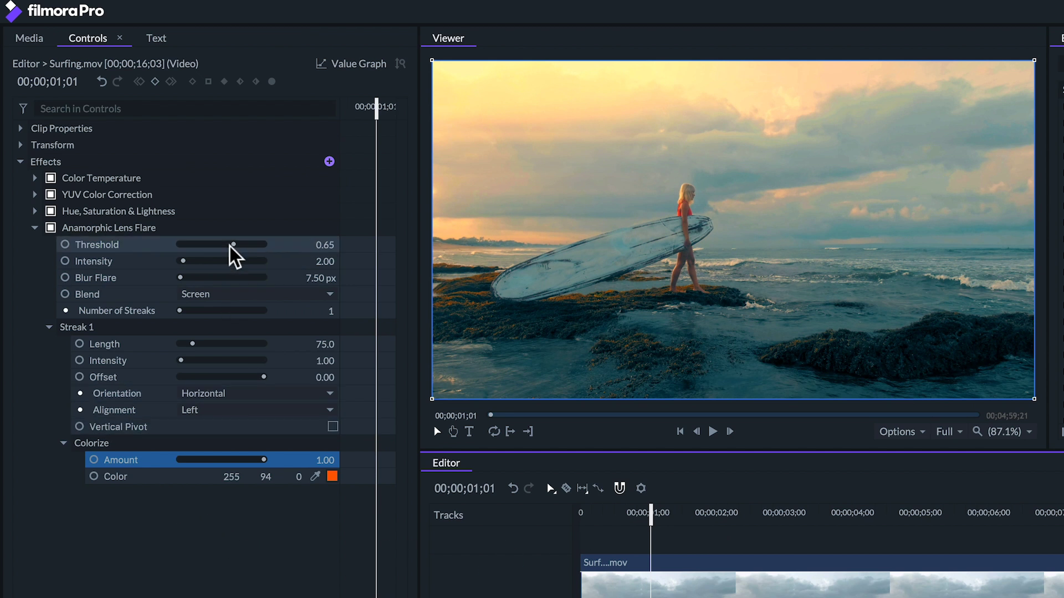
mouse_move(233, 245)
left_mouse_down()
mouse_move(248, 247)
mouse_move(227, 244)
left_mouse_up()
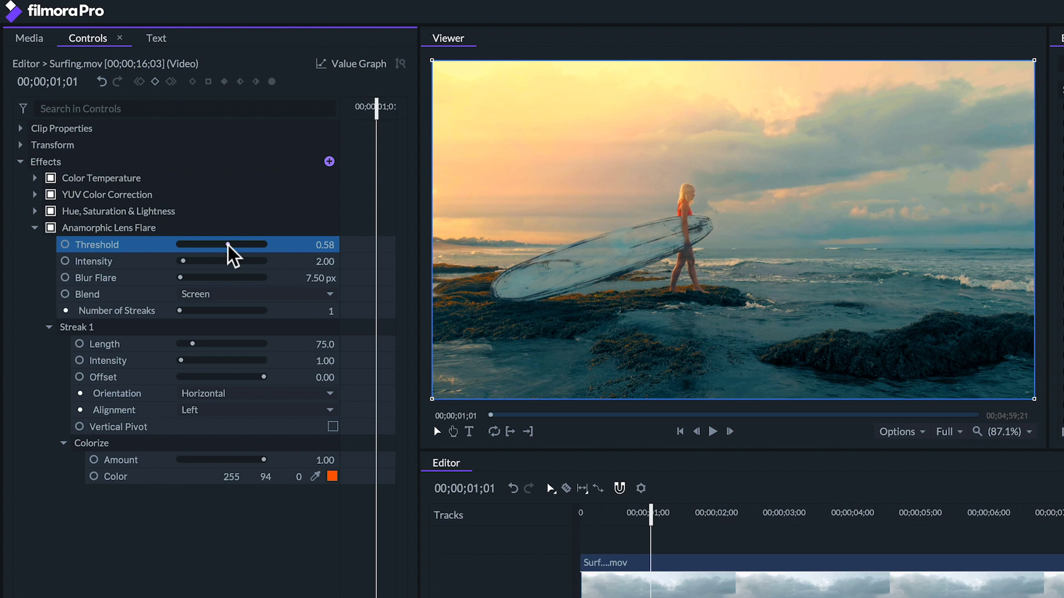
left_click(184, 262)
left_click_drag(182, 261, 181, 261)
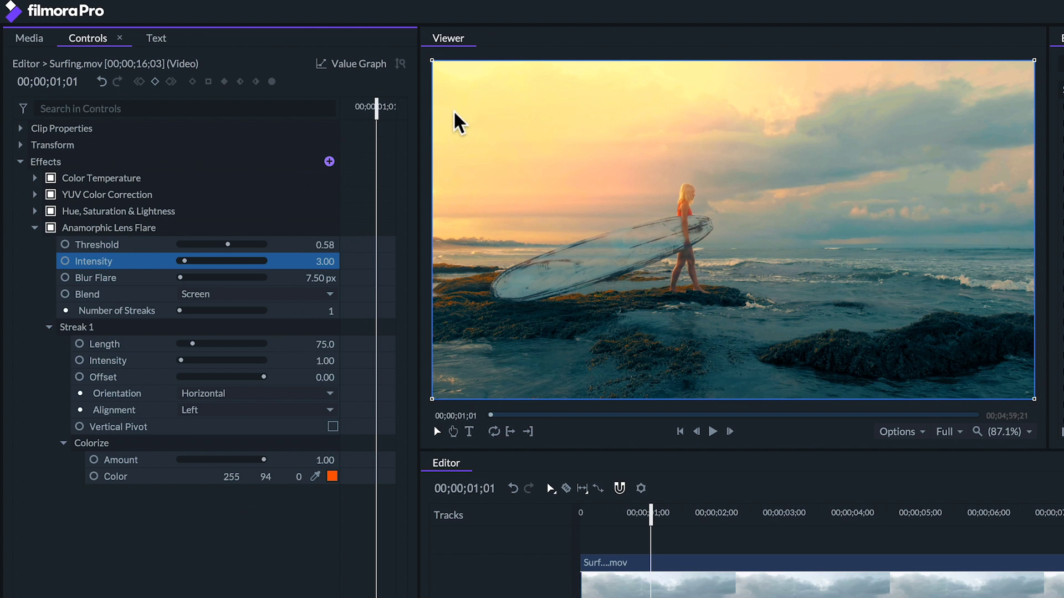
left_click(33, 228)
Step: Add the Vignette effect to the Surfing.mov clip and expand its settings
left_click(329, 162)
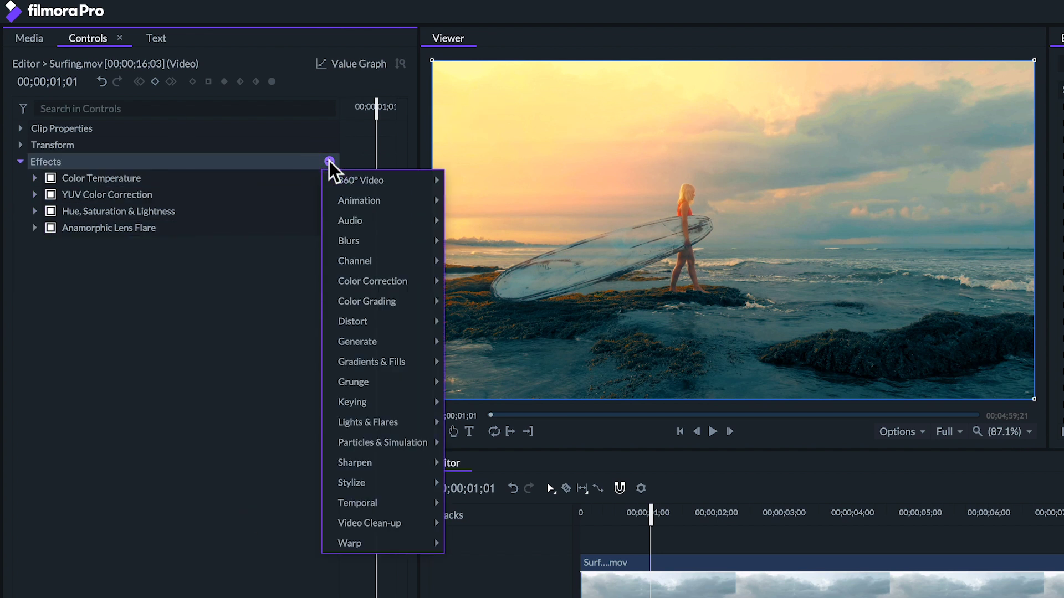
mouse_move(424, 300)
left_click(481, 483)
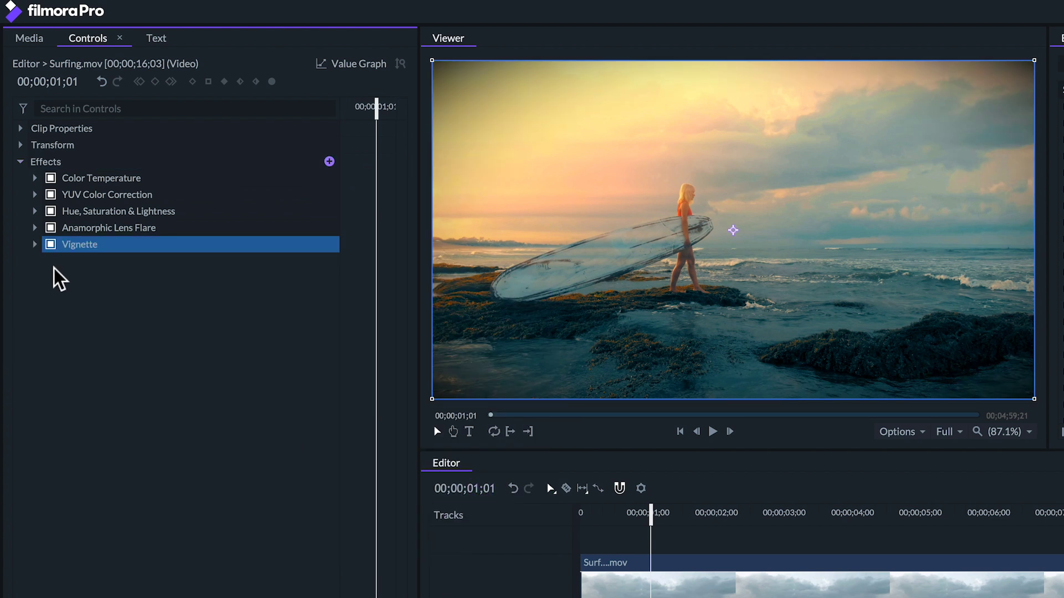
left_click(34, 245)
Step: Set the vignette's width to 2375 px, horizontal stretch 1.38, vertical stretch 1.56, softness 0.64 and strength 0.82, and shift its center slightly down and right
mouse_move(190, 294)
left_mouse_down()
mouse_move(203, 295)
mouse_move(188, 308)
left_mouse_up()
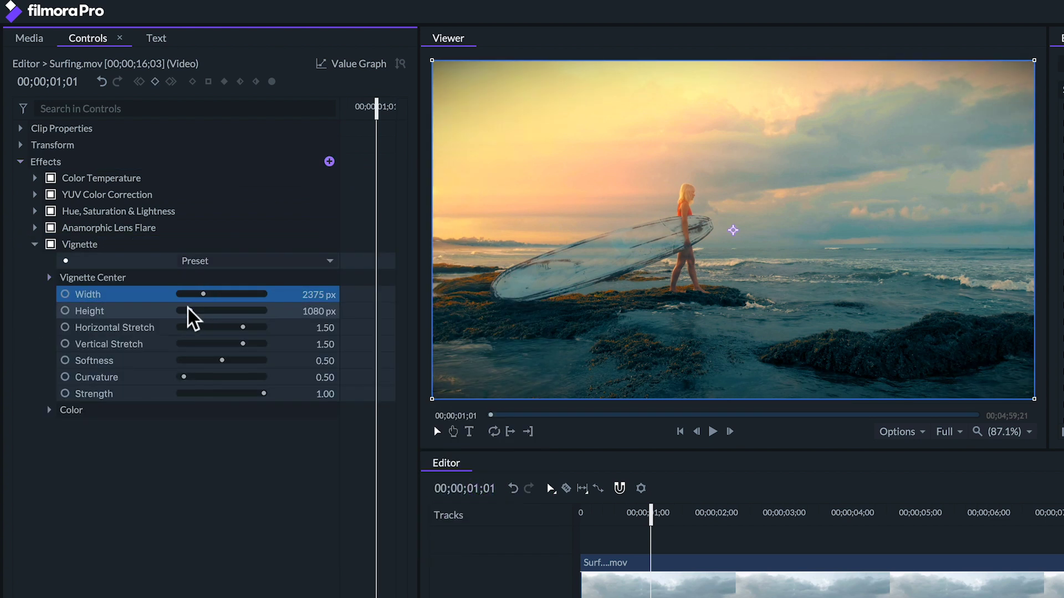
left_click_drag(243, 328, 233, 360)
left_click_drag(264, 394, 249, 393)
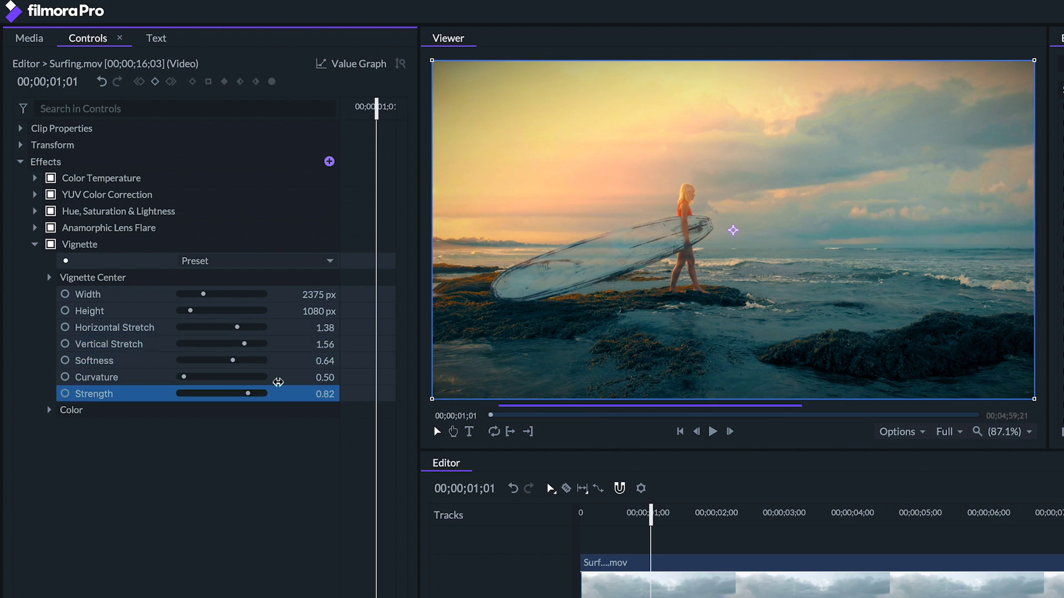
left_click_drag(733, 229, 743, 257)
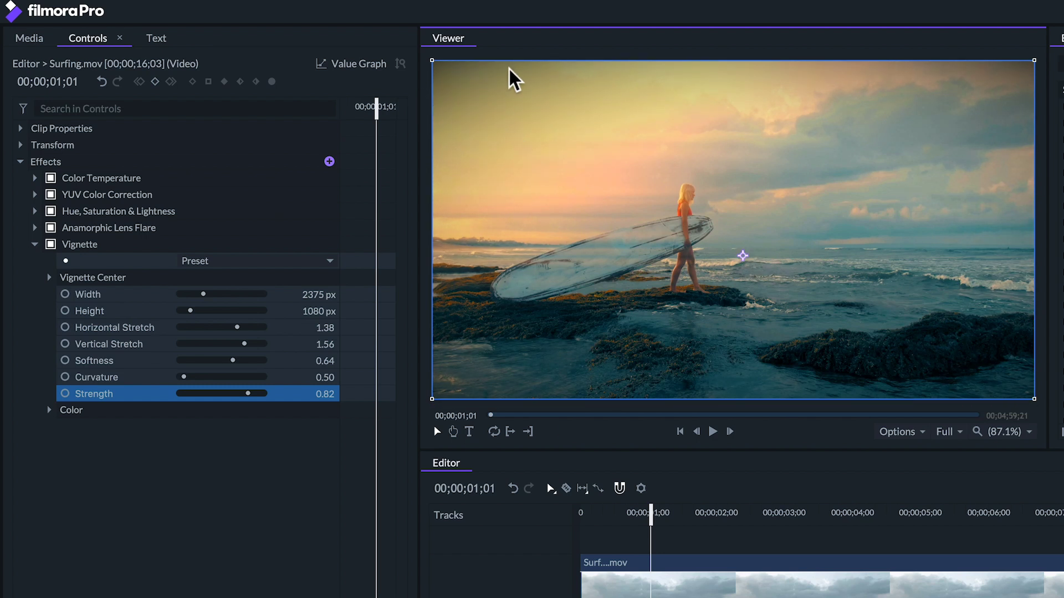
Step: Collapse the Vignette settings and move the effect above Color Temperature in the effects order
left_click(34, 245)
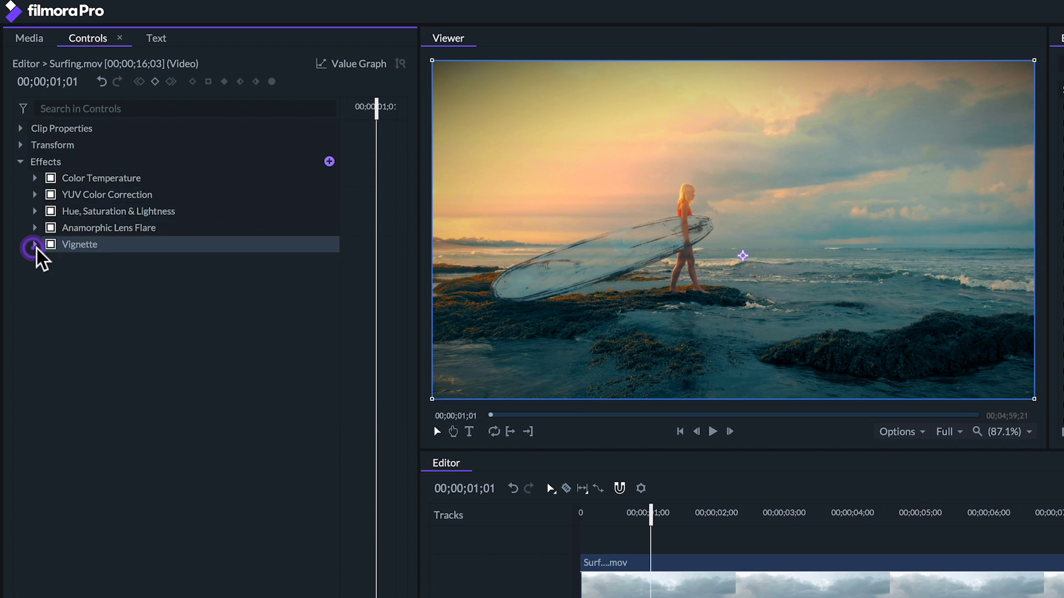
left_click(84, 244)
left_click_drag(84, 244, 91, 174)
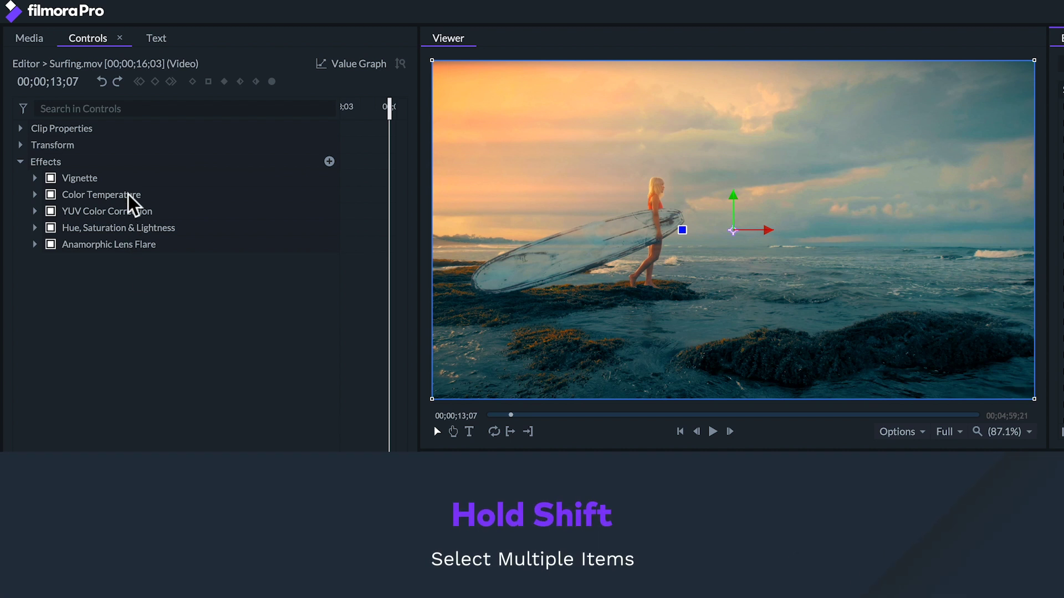
Step: Save all five effects on the Surfing.mov clip together as a preset named Orange & Teal in the Presets folder
left_click(107, 176)
left_click(107, 191, "shift")
left_click(107, 208, "shift")
left_click(105, 224, "shift")
left_click(105, 239, "shift")
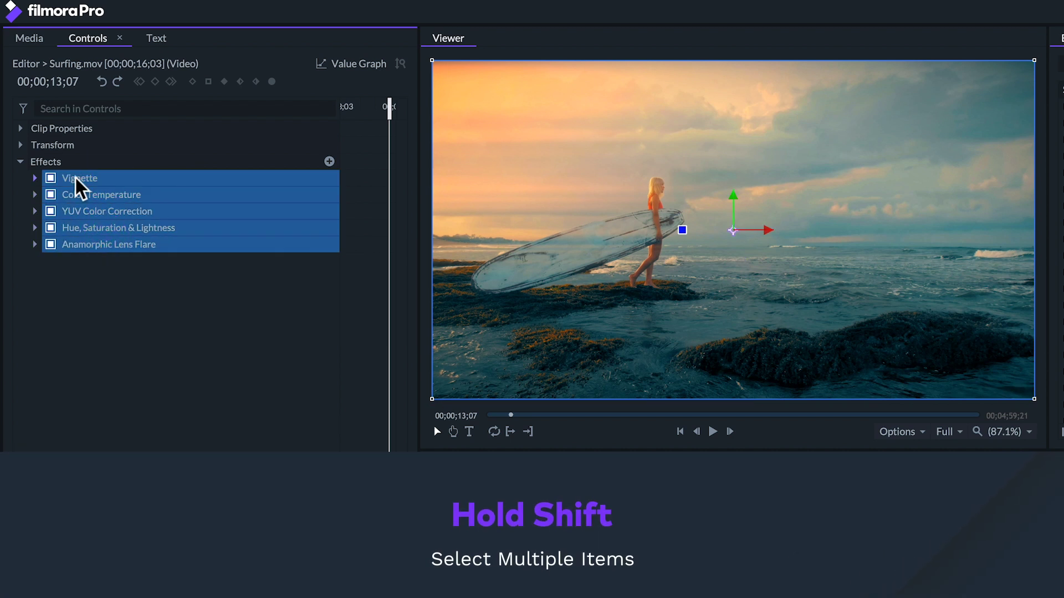
right_click(75, 178)
left_click(116, 351)
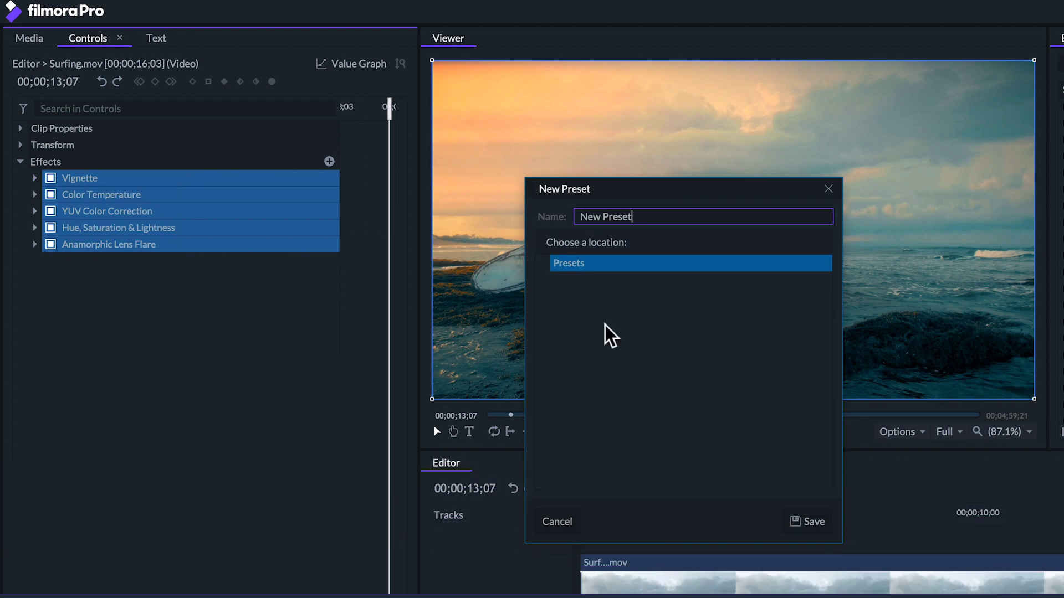
type("Orange & Teal")
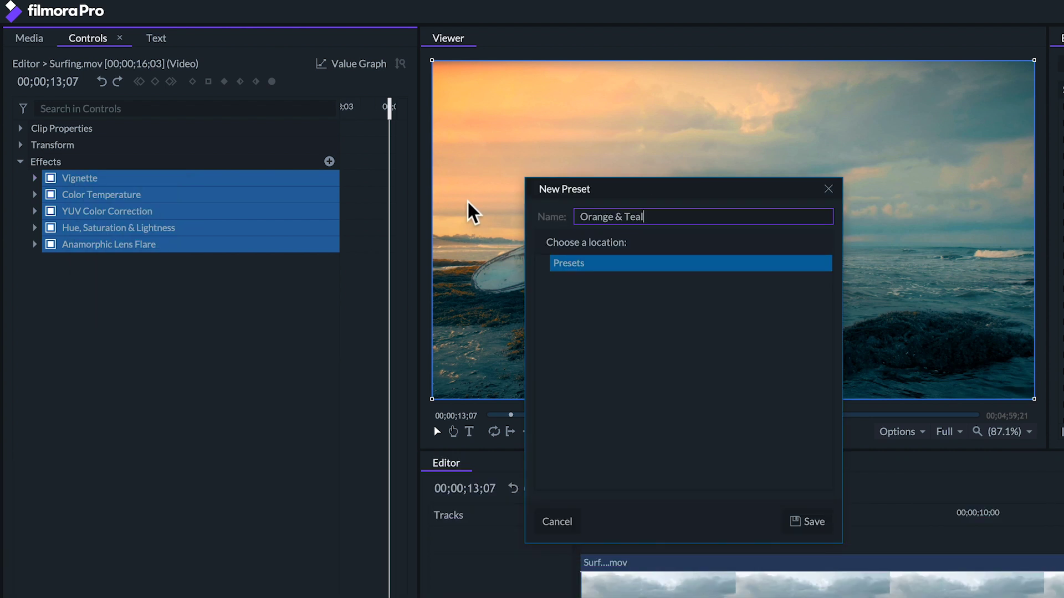
left_click(811, 522)
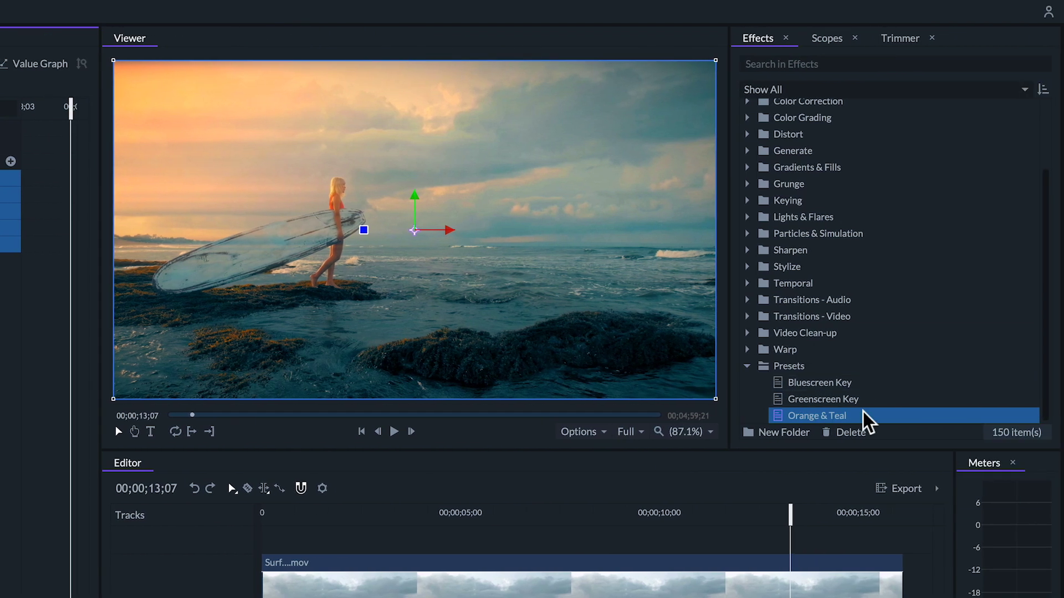
Step: Apply the Orange & Teal preset to the Beach clip on the timeline and play back the graded result
scroll(787, 543, "right", 8)
mouse_move(569, 517)
left_mouse_down()
mouse_move(589, 516)
mouse_move(562, 518)
left_mouse_up()
left_click(602, 596)
left_click_drag(784, 416, 756, 579)
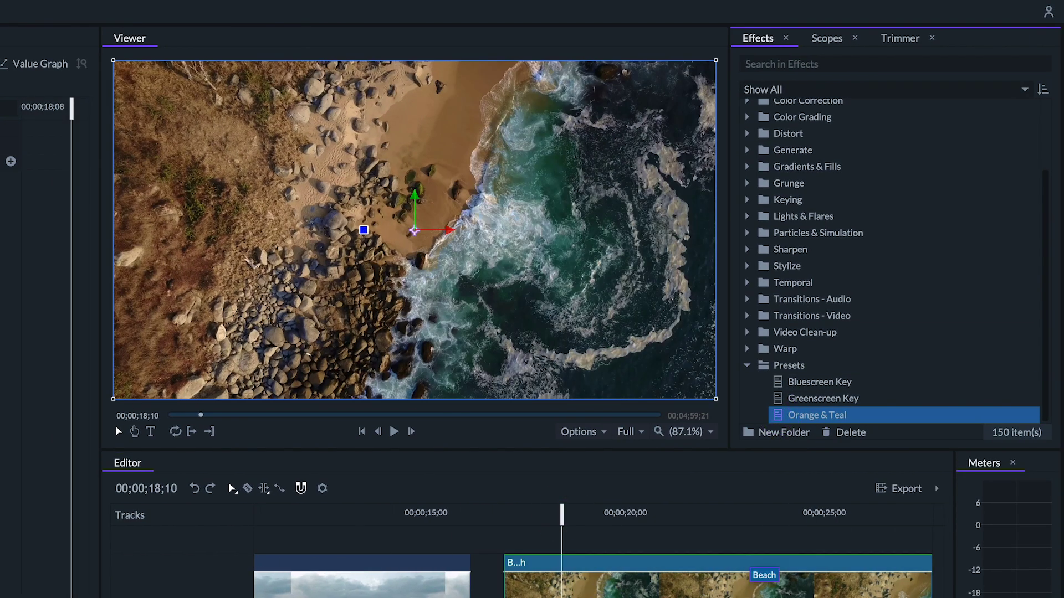
key("space")
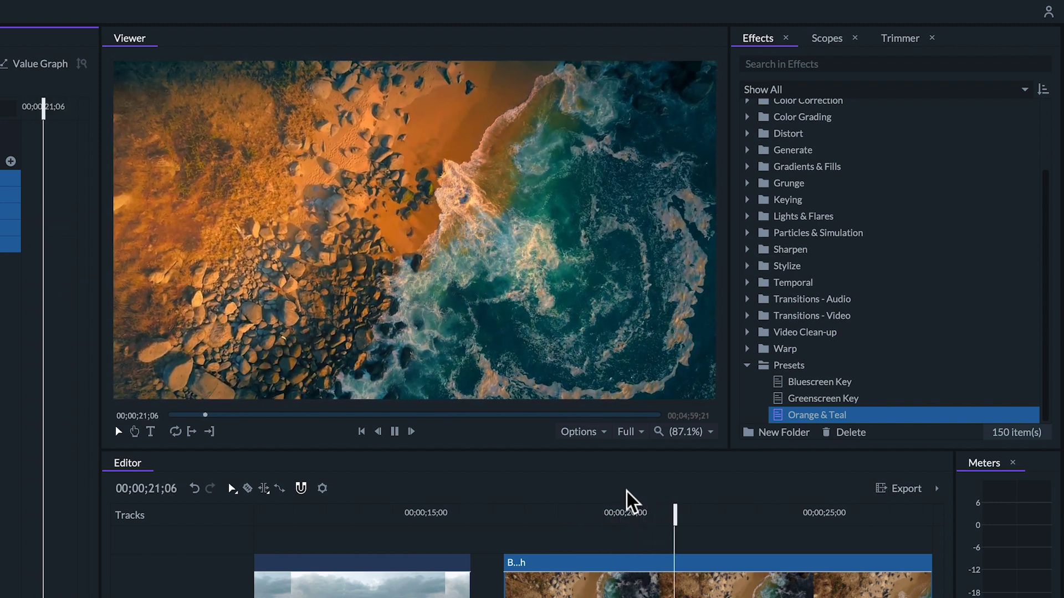
key("space")
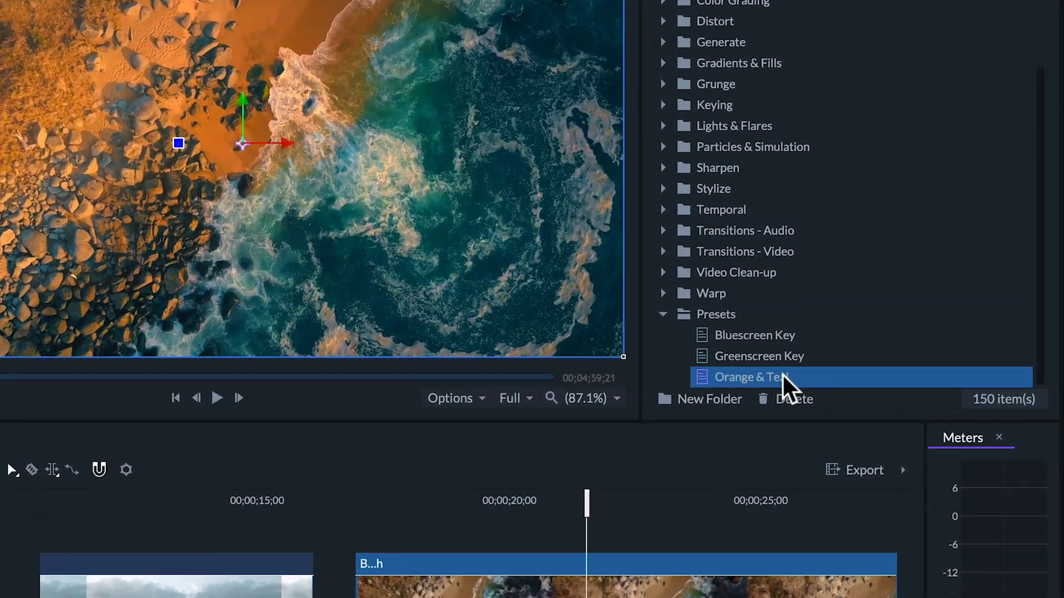
Step: Export the Orange & Teal preset from the Presets folder to a file
right_click(839, 415)
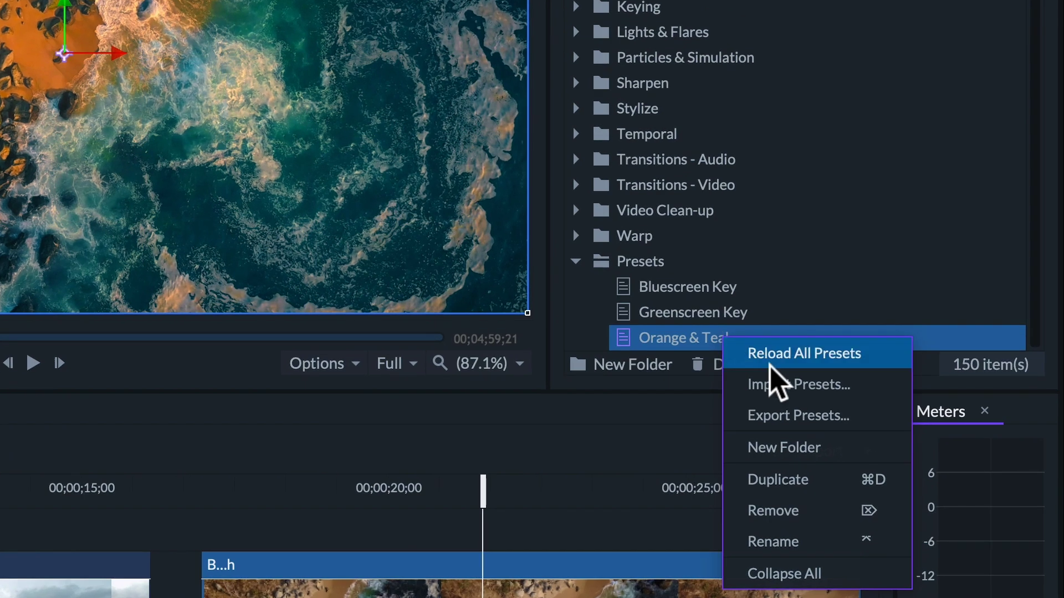
left_click(776, 415)
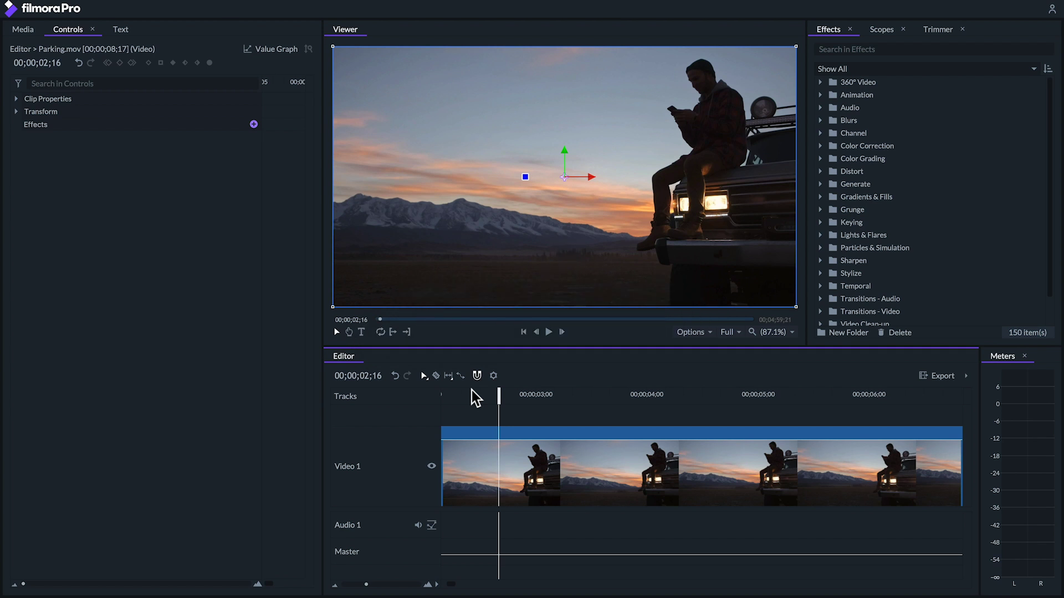
Step: Add the LUT color grading effect to the Parking.mov clip and load Really Cool LUT File.cube from the Desktop as its LUT file
left_click(255, 125)
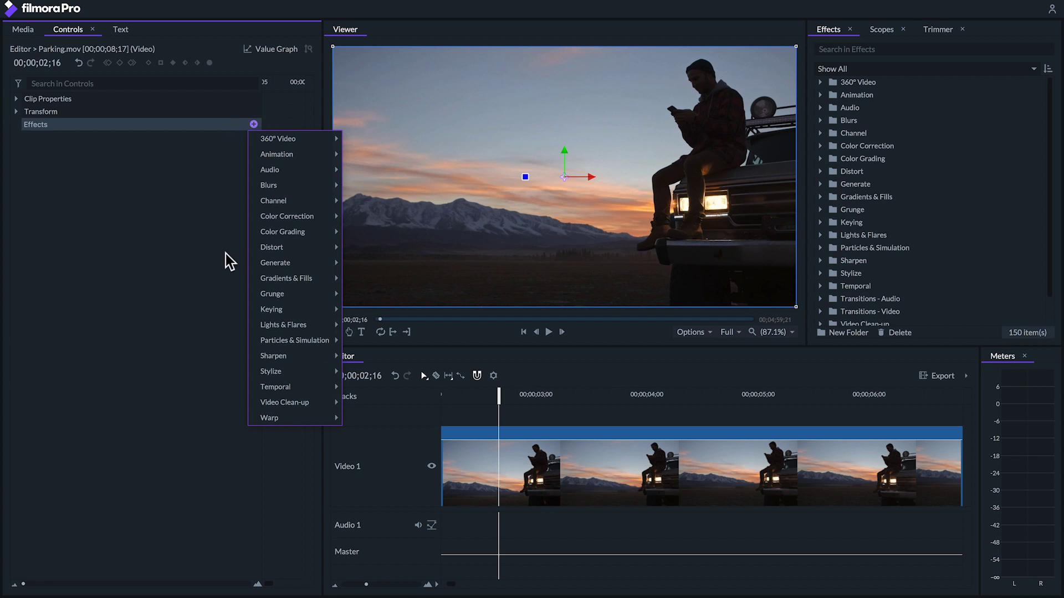
mouse_move(311, 233)
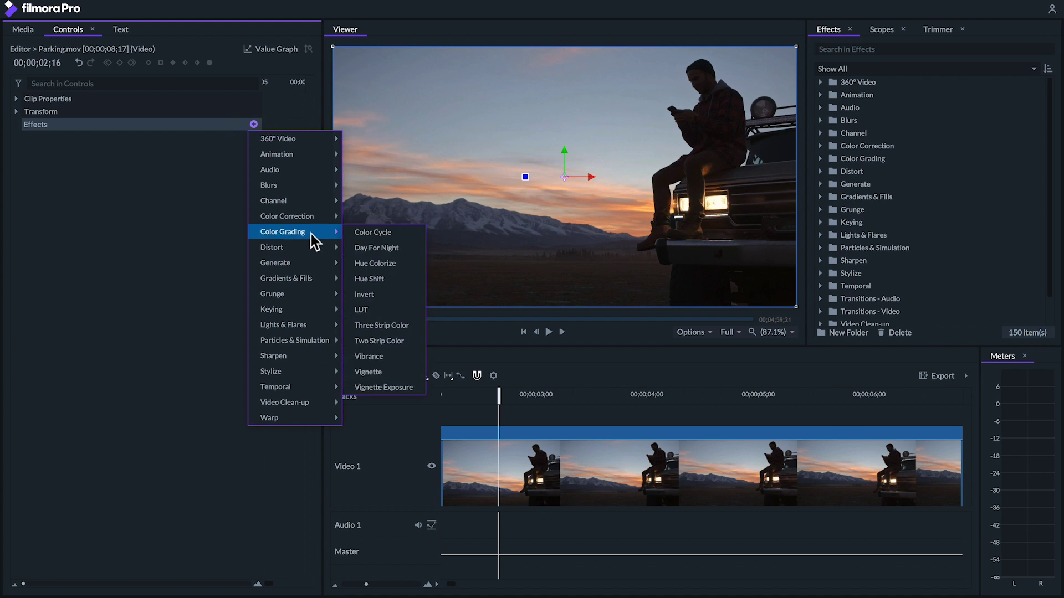
left_click(368, 308)
left_click(26, 138)
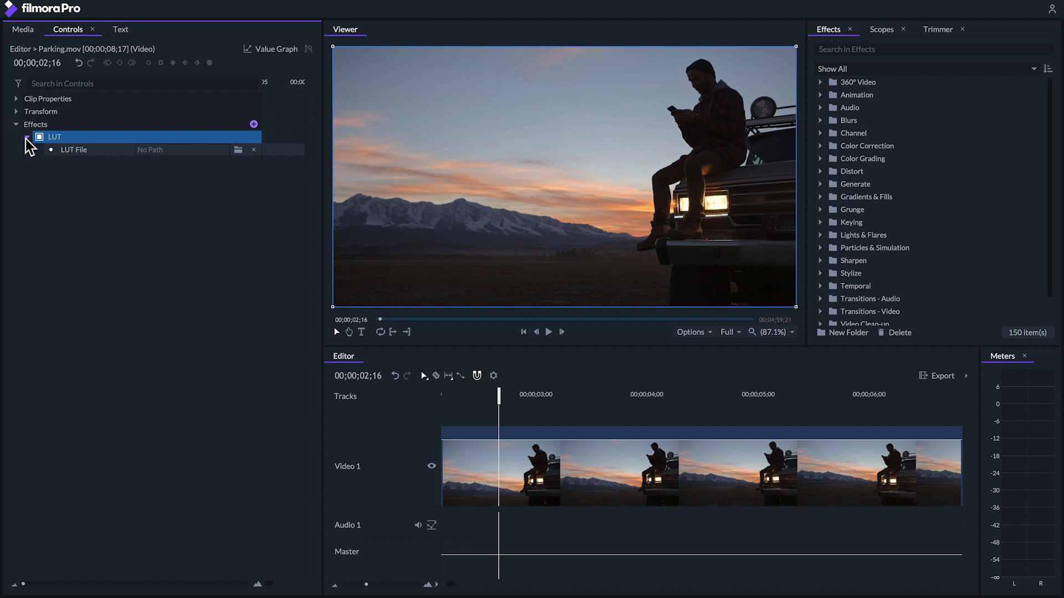
left_click(238, 151)
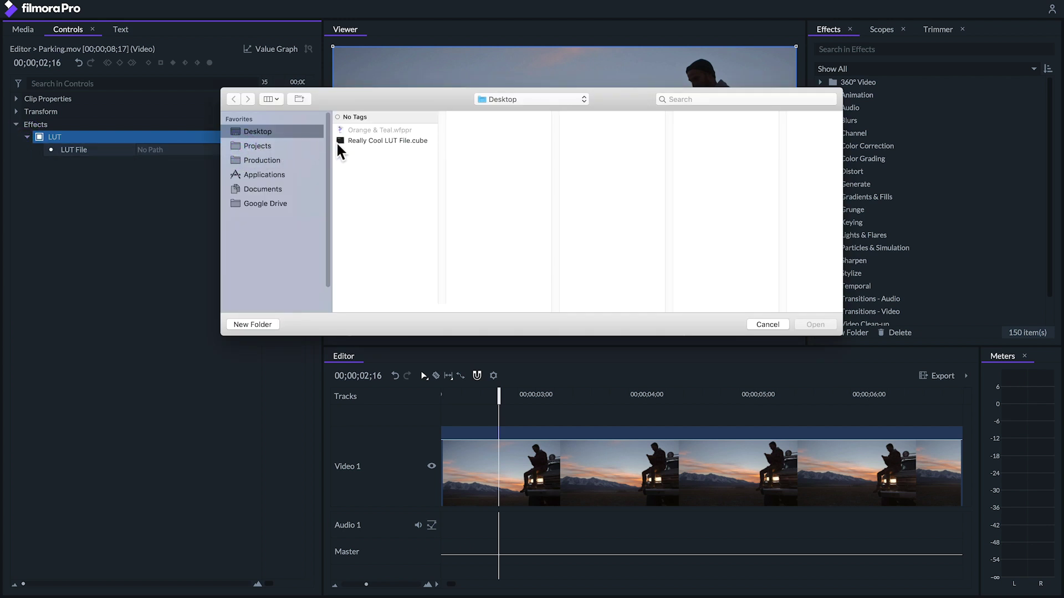
left_click(359, 142)
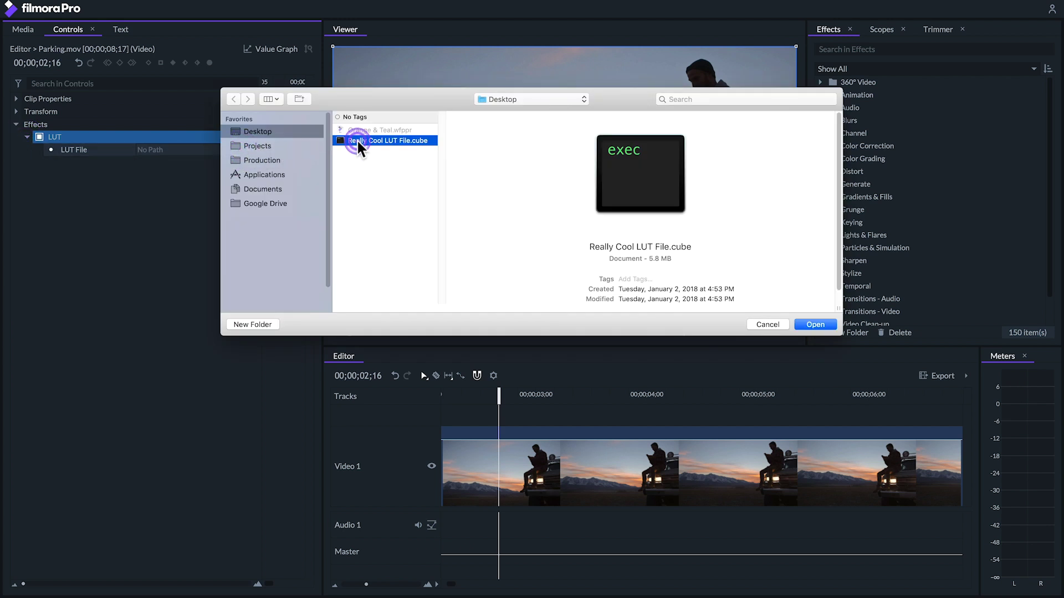
left_click(815, 325)
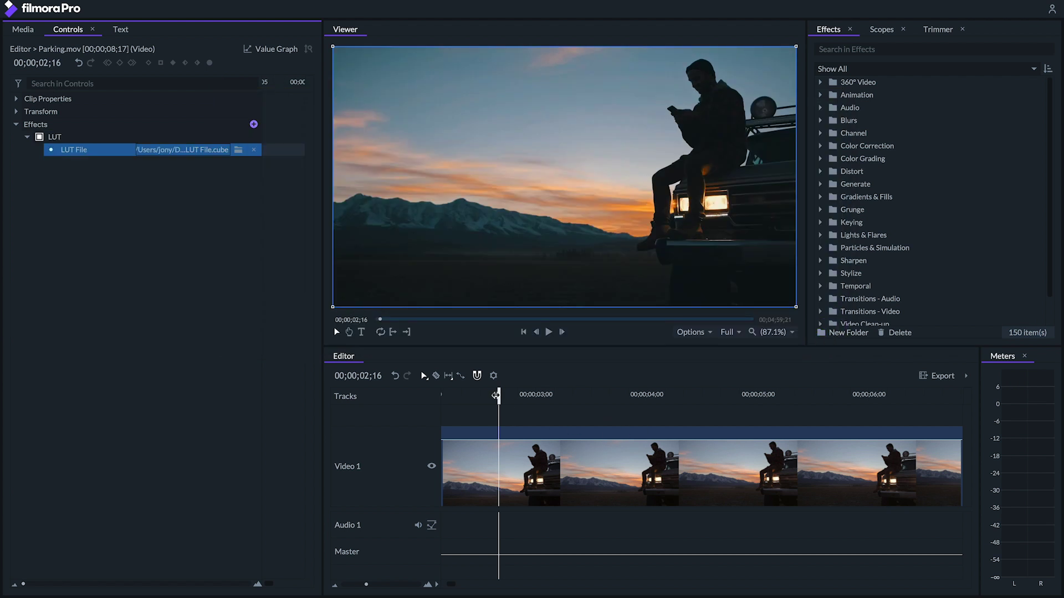
Step: Compare the Parking.mov clip with the LUT effect off and on, and play it back with the LUT enabled
left_click(39, 135)
left_click(38, 136)
left_click(38, 135)
left_click(39, 136)
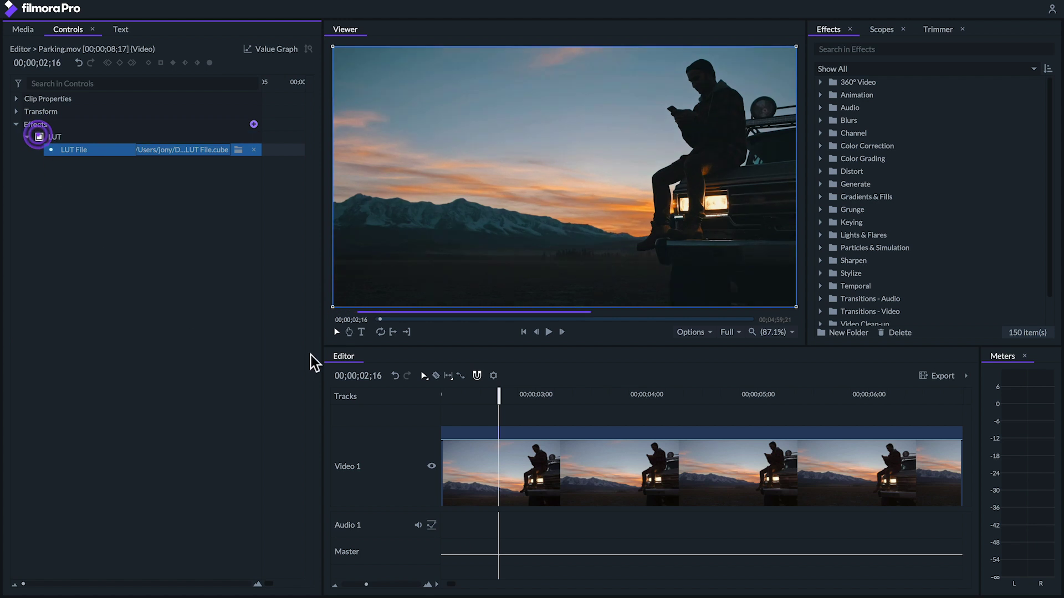
left_click(493, 392)
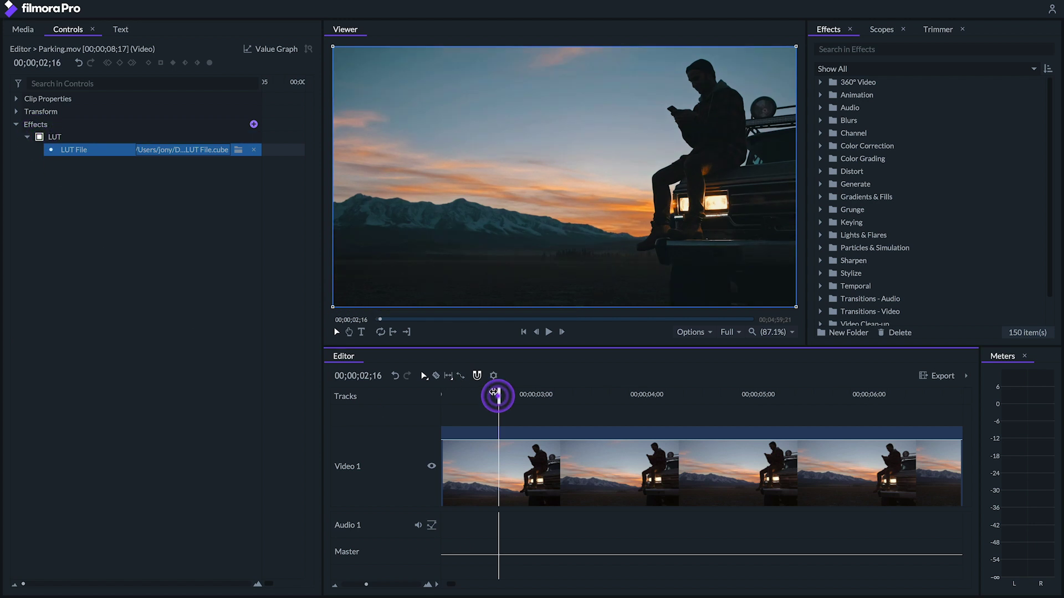
key("space")
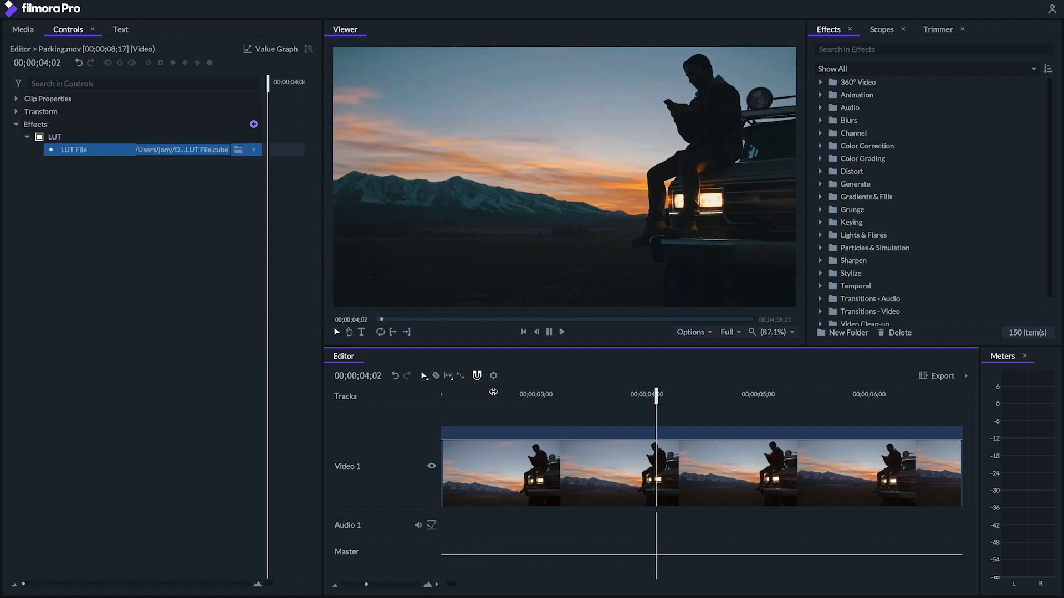
key("space")
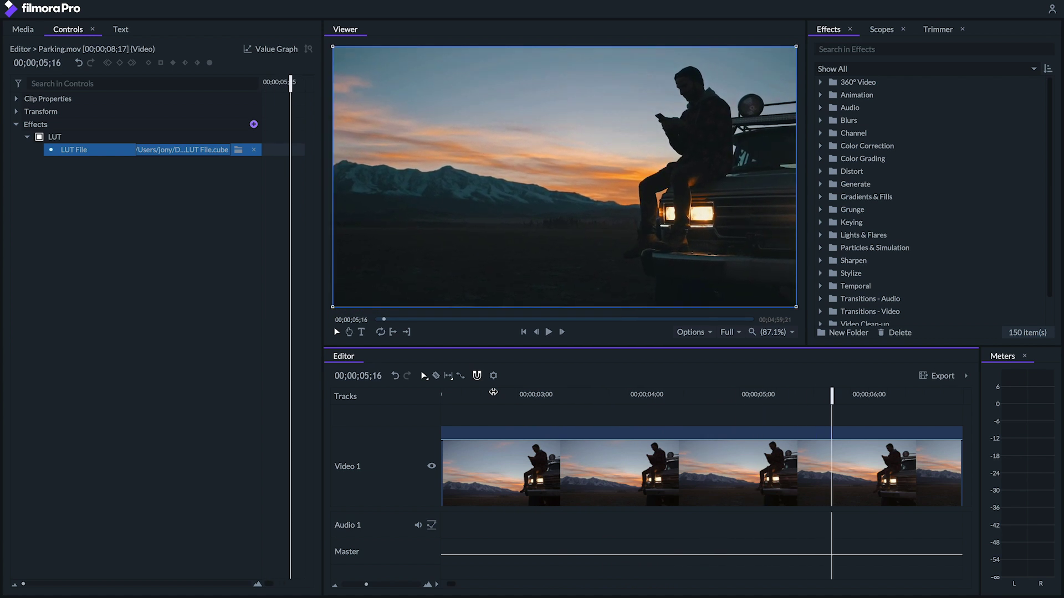